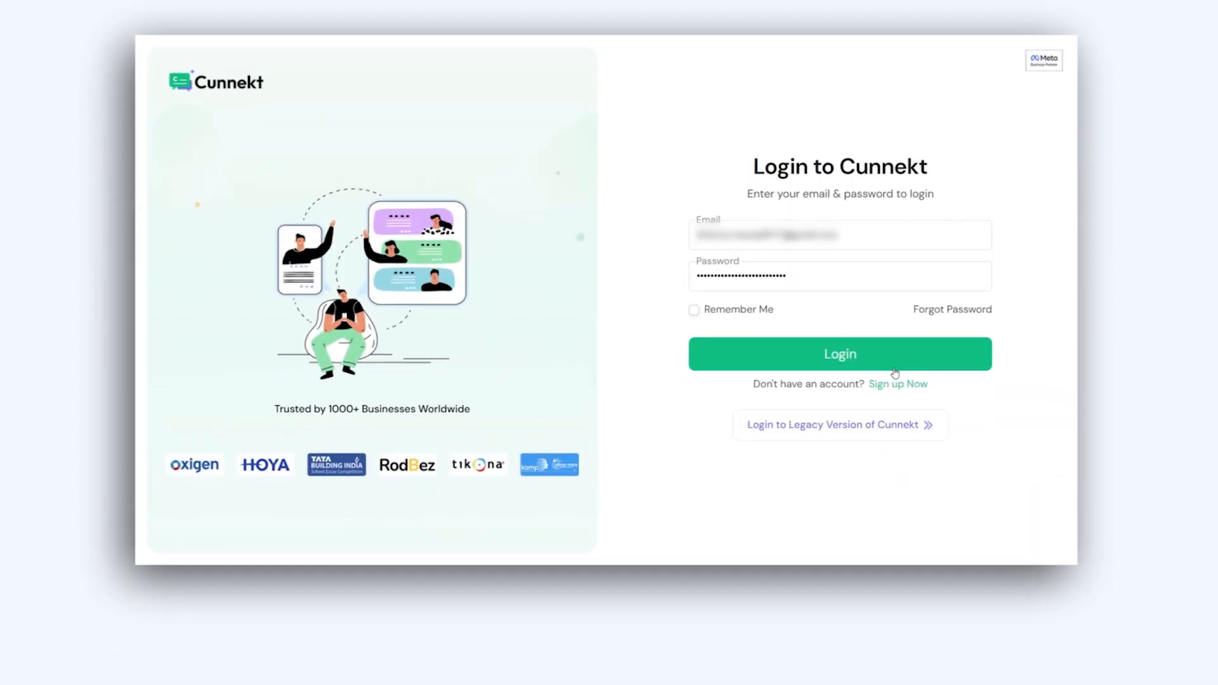
# Log in to the account and look through the existing marketing campaigns
pyautogui.click(895, 368)
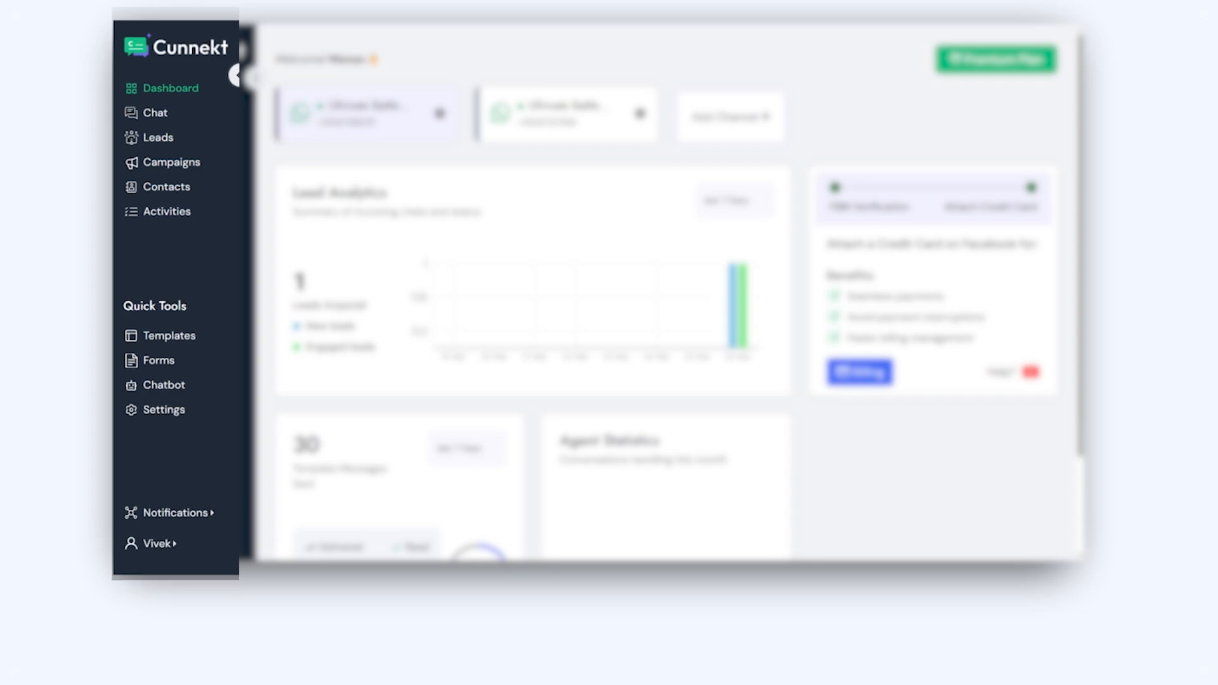
pyautogui.click(195, 145)
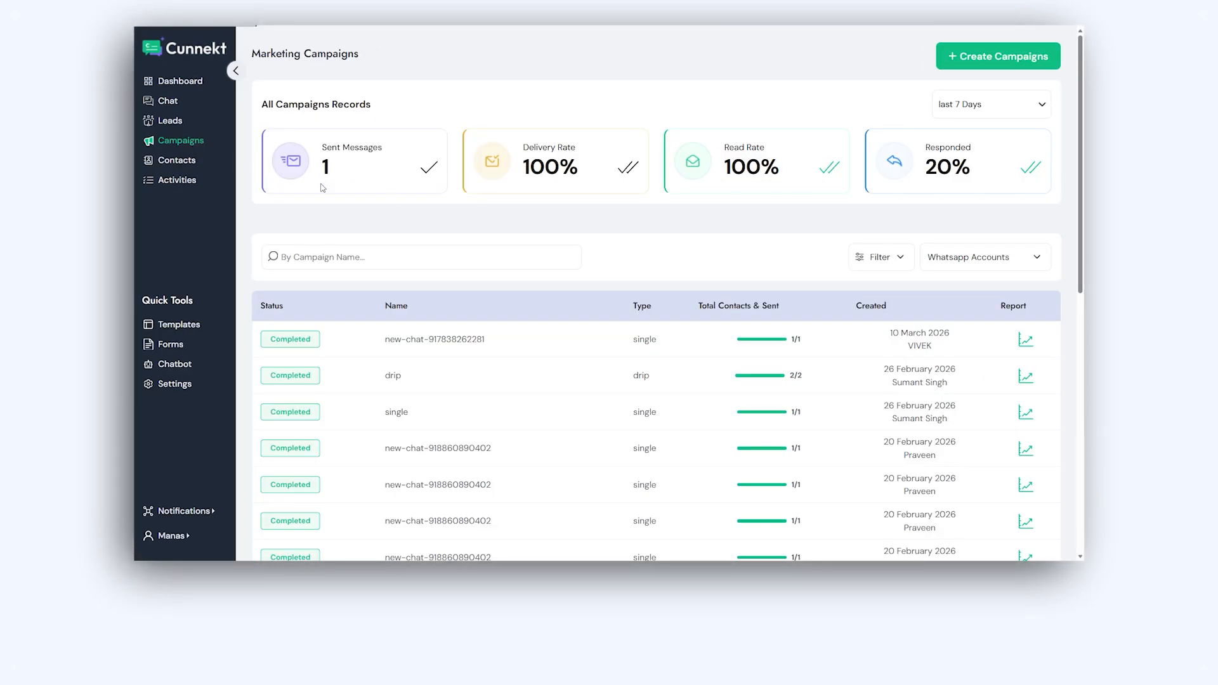
pyautogui.scroll(-2, 662, 257)
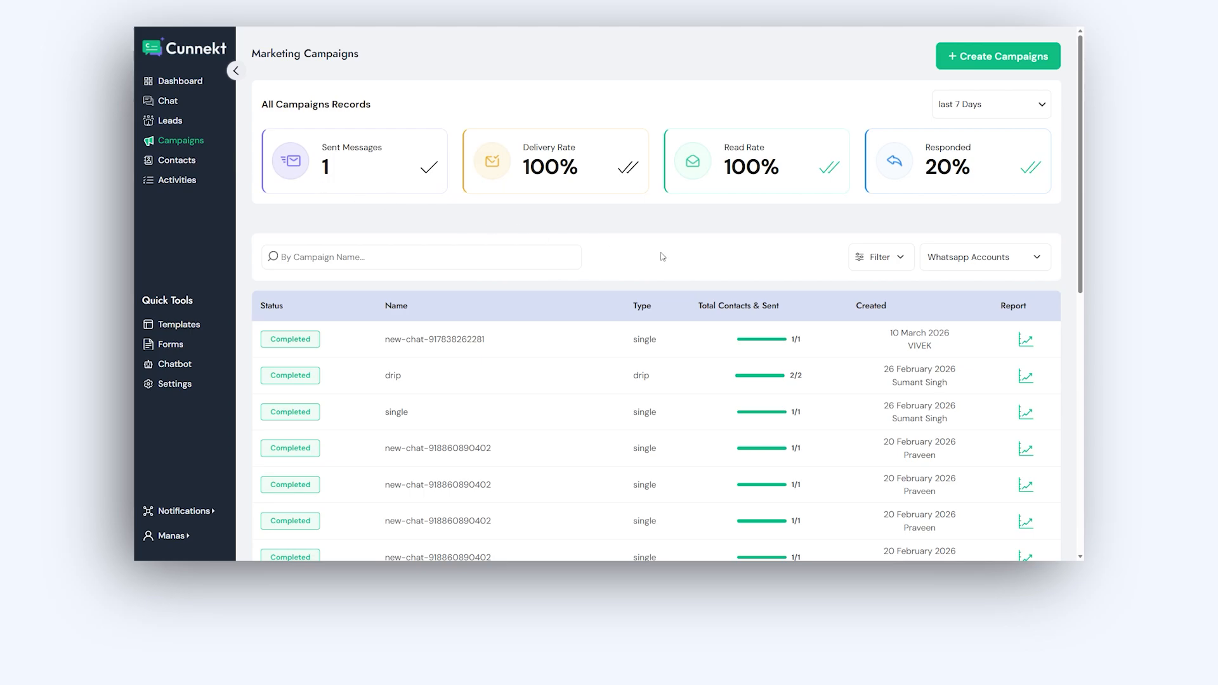
pyautogui.scroll(-4, 663, 256)
pyautogui.scroll(2, 662, 256)
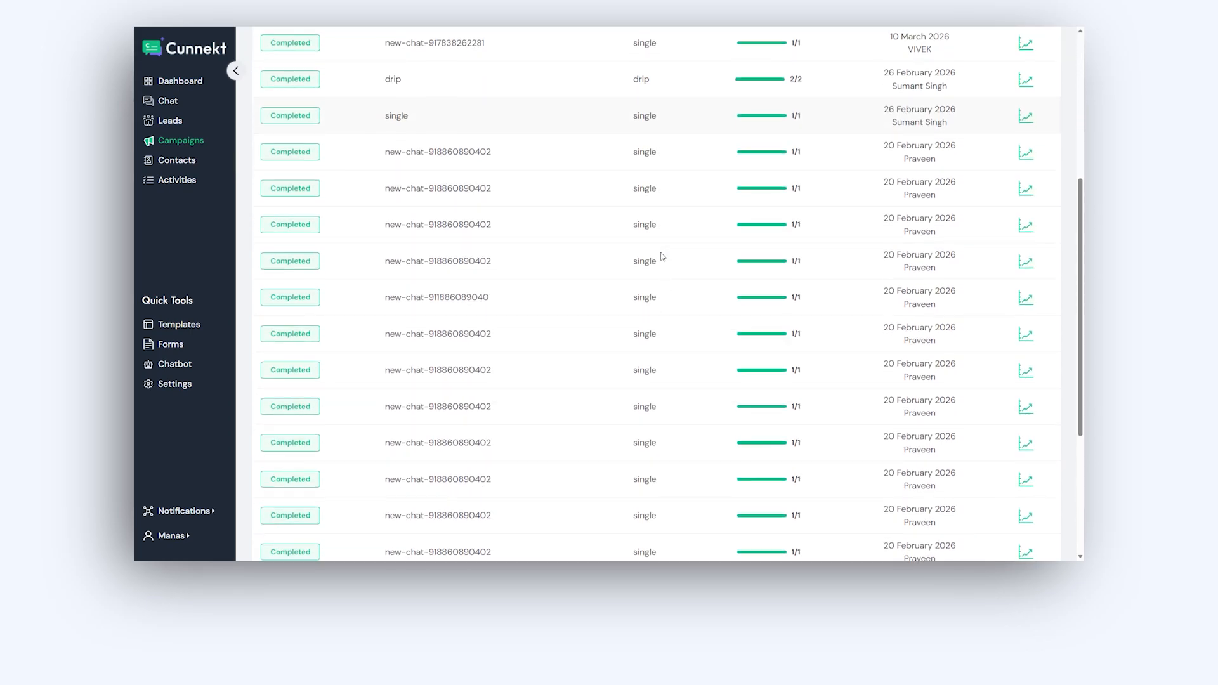
pyautogui.scroll(2, 663, 256)
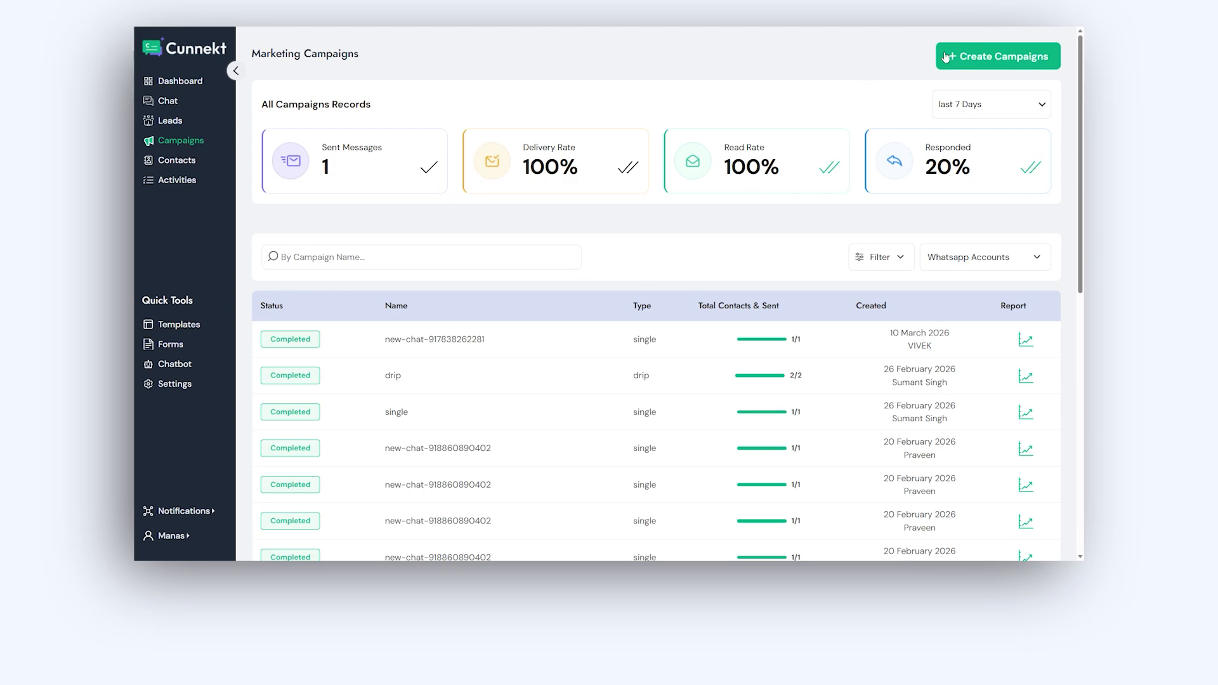
# Start a new campaign for the Ultimate Battle Support India account and name it "trending"
pyautogui.click(977, 57)
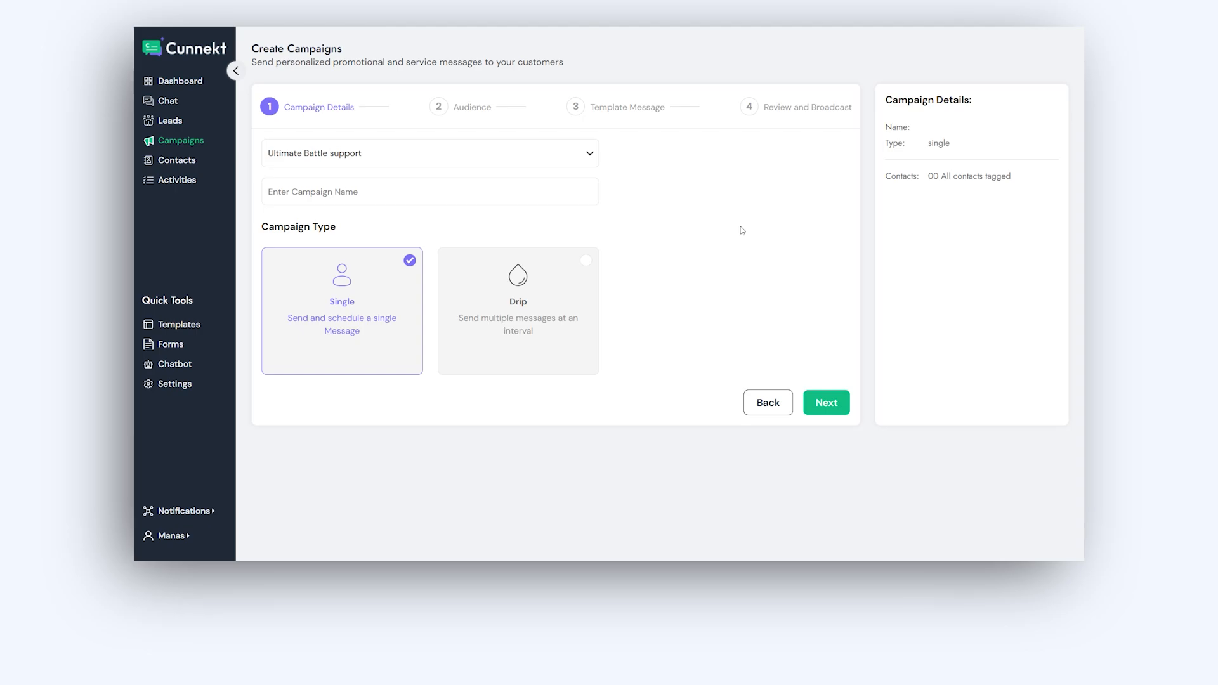
pyautogui.click(591, 153)
pyautogui.click(549, 213)
pyautogui.click(546, 198)
pyautogui.write('trending')
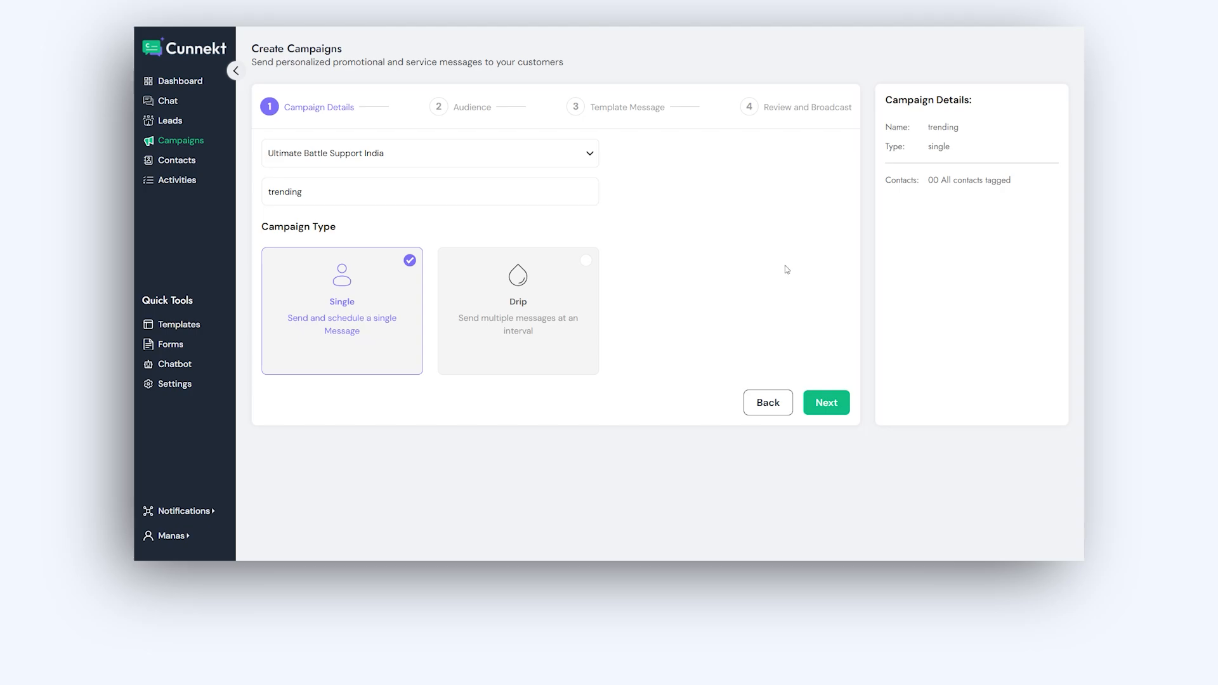
# Compare the Drip and Single campaign types, settle on Single and proceed to the audience selection
pyautogui.click(594, 280)
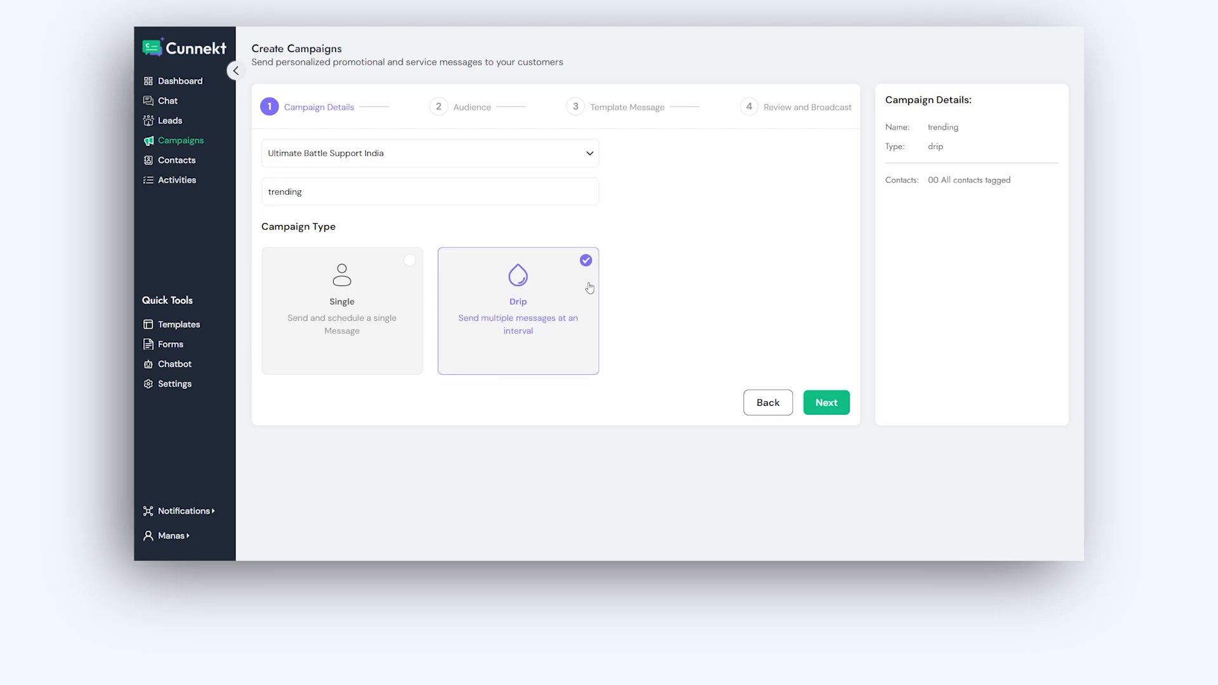
pyautogui.click(393, 303)
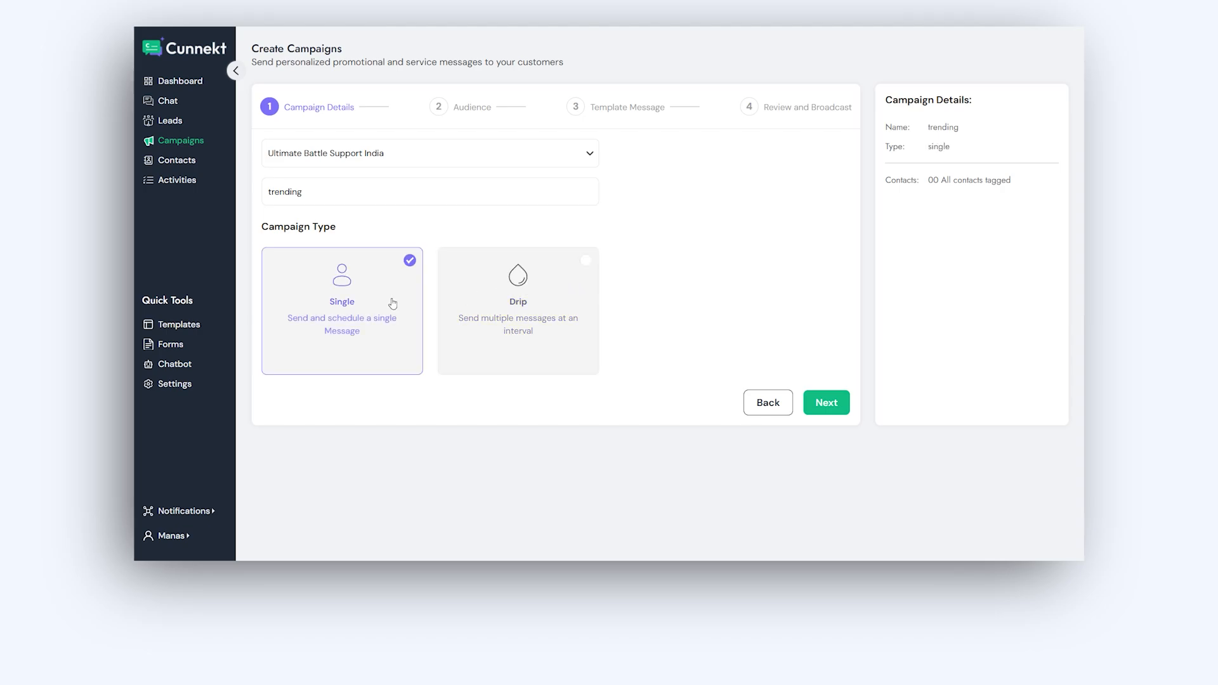
pyautogui.click(472, 304)
pyautogui.click(407, 302)
pyautogui.click(495, 299)
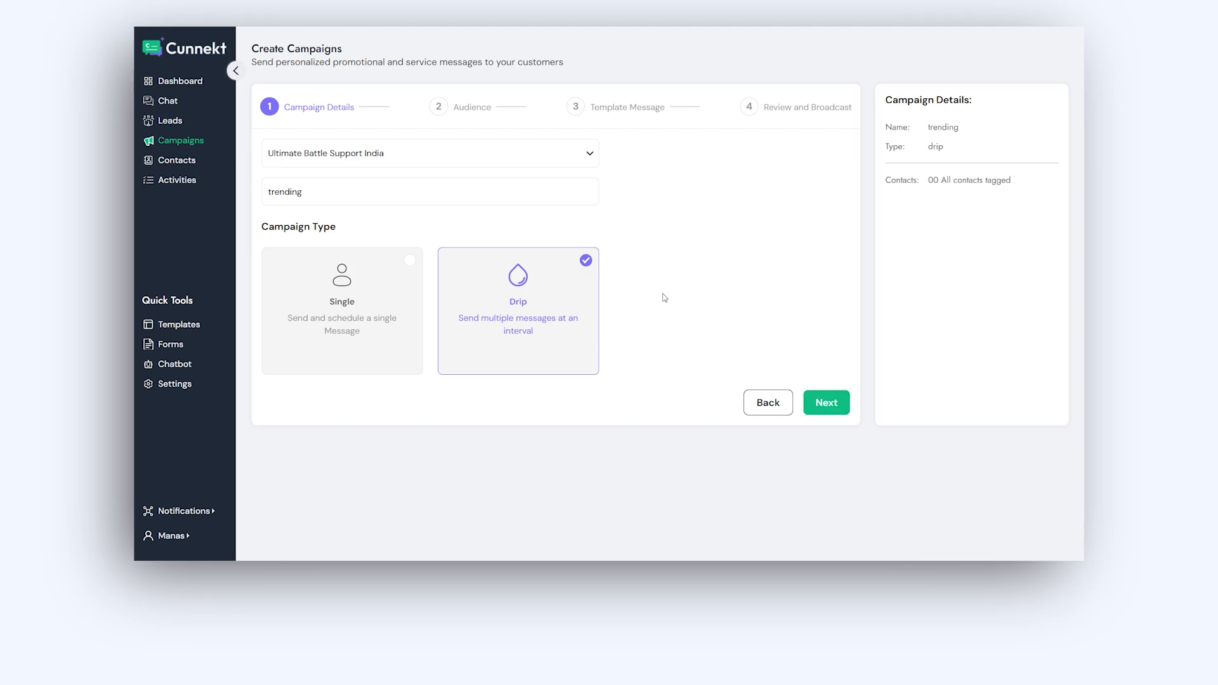
pyautogui.click(411, 298)
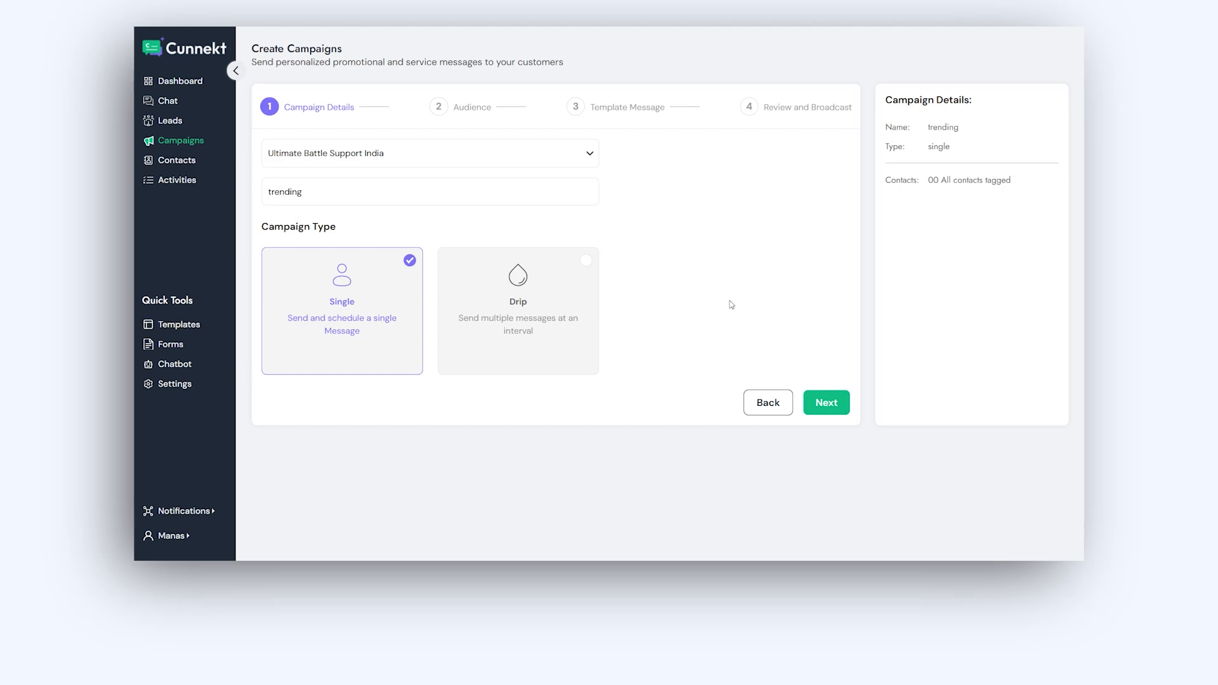
pyautogui.click(826, 402)
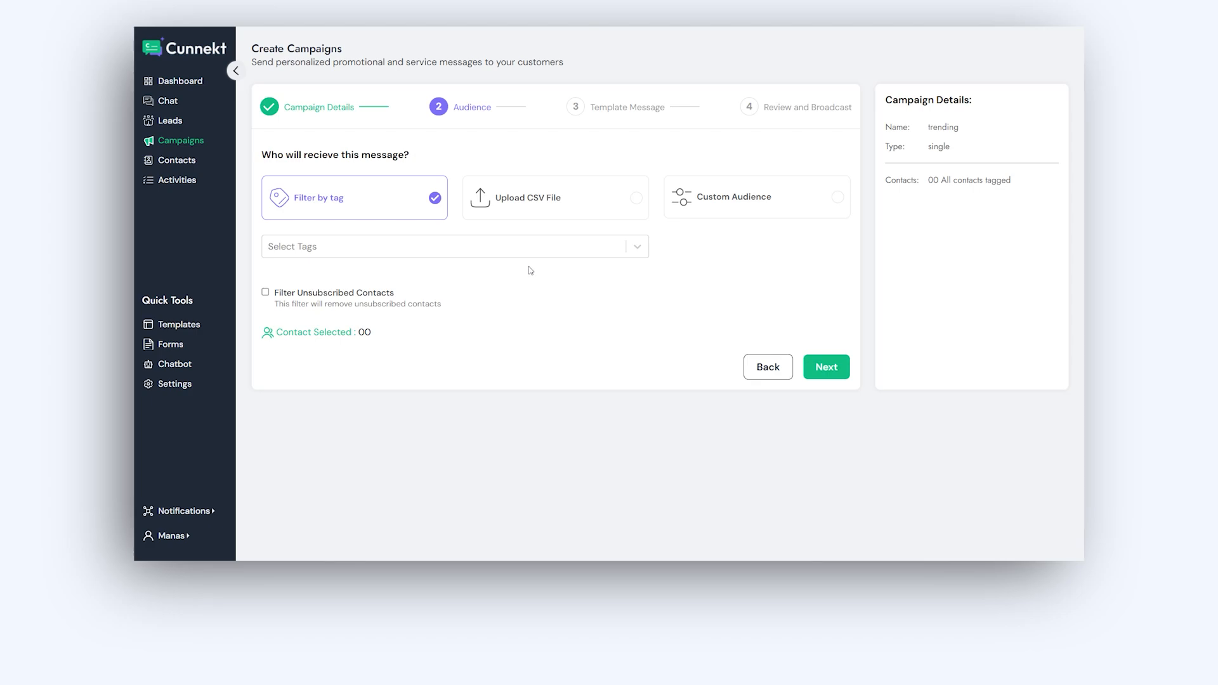
# Try an audience filtered by the Vip Customer and Unsubscribe tags, and a custom audience of all contacts created on 10-03-2026
pyautogui.click(530, 251)
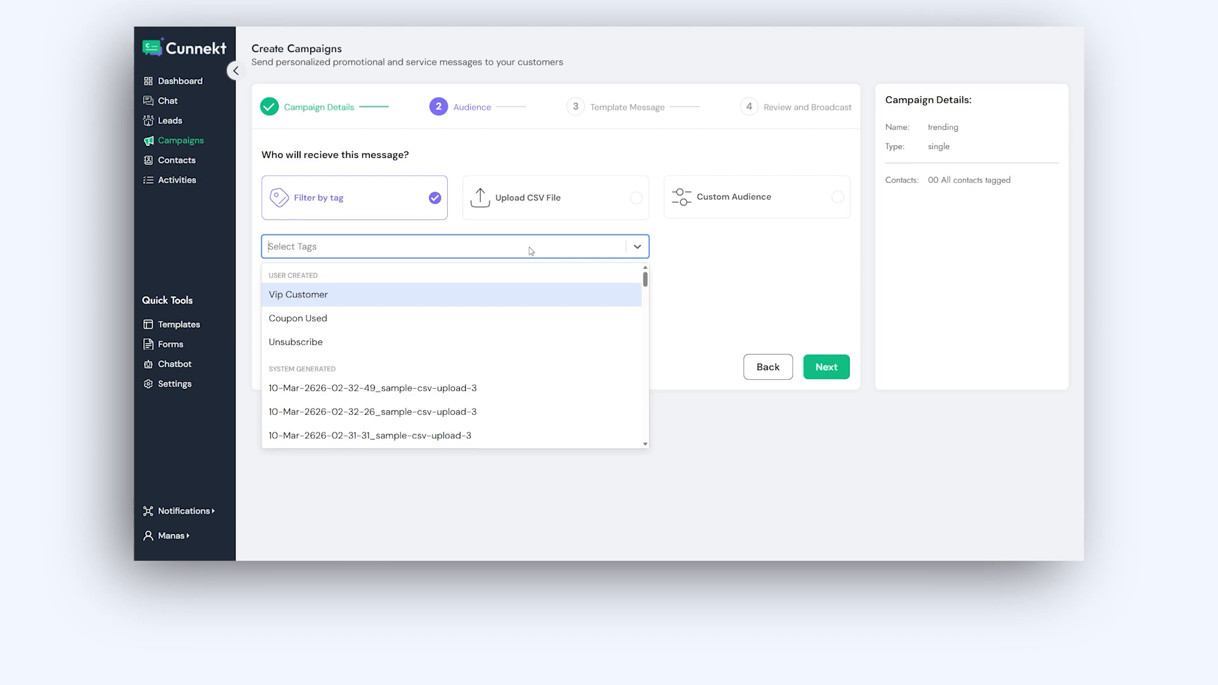
pyautogui.click(517, 305)
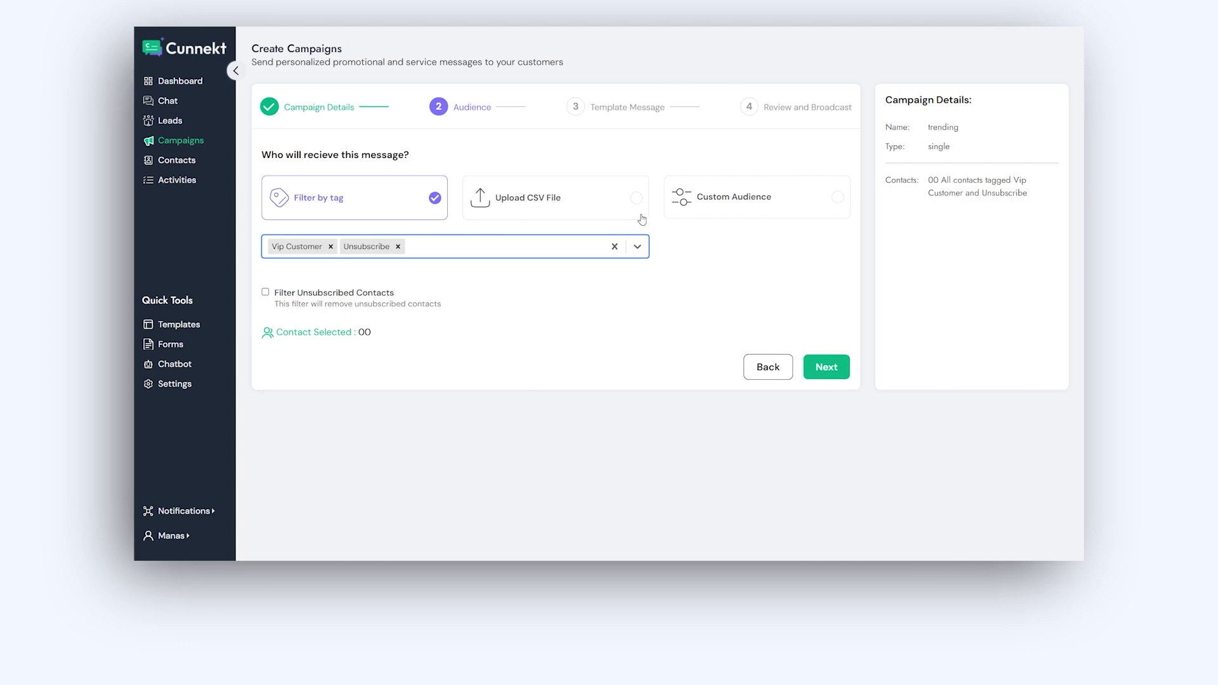
pyautogui.click(698, 206)
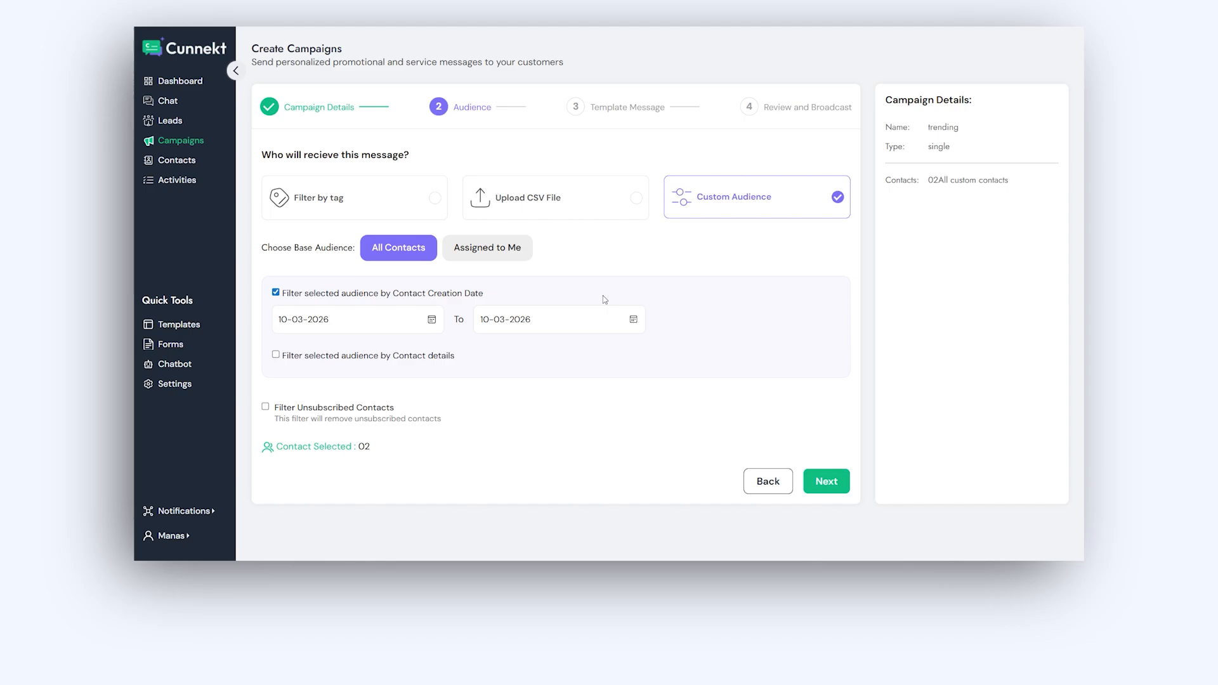
# Download the sample CSV for a bulk contact upload and review its Country Code, Phone Number, Name and Email columns
pyautogui.click(572, 203)
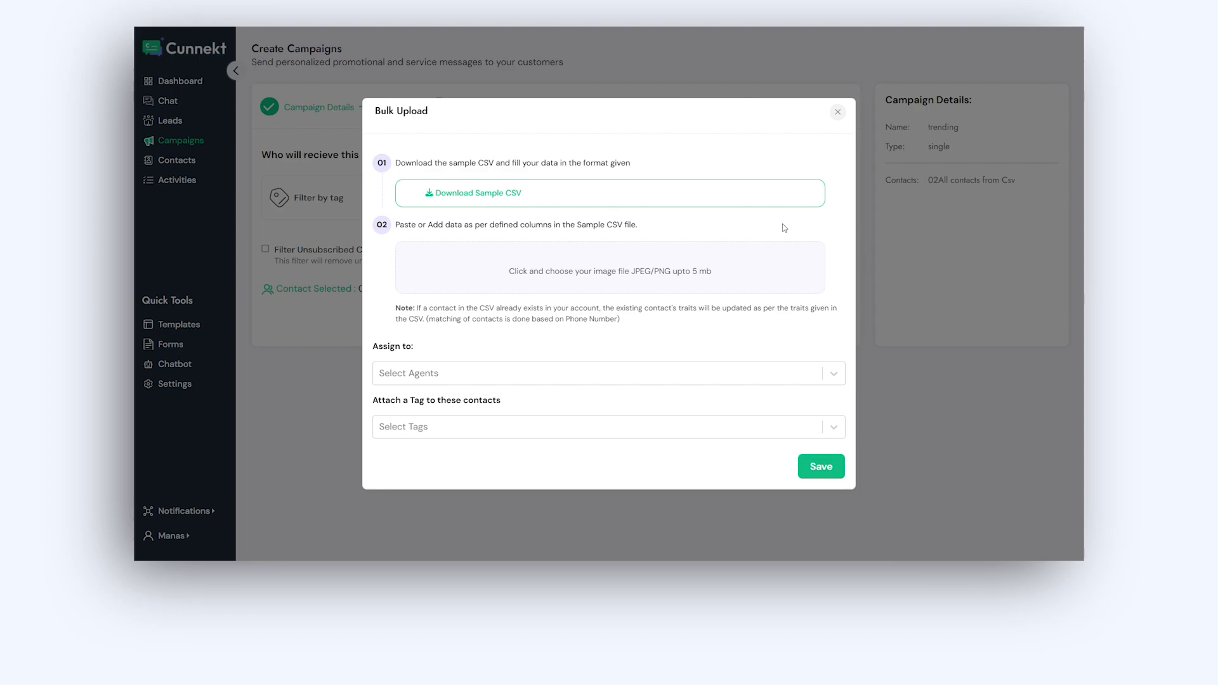
pyautogui.click(807, 193)
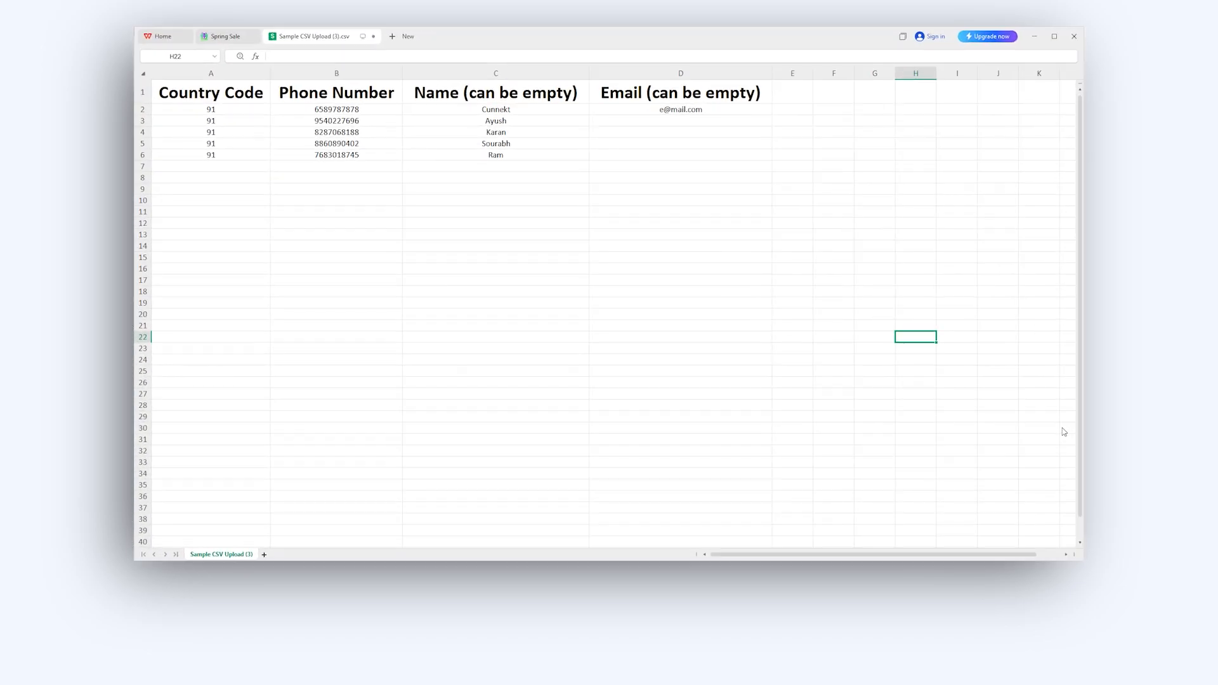
pyautogui.click(252, 98)
pyautogui.click(334, 99)
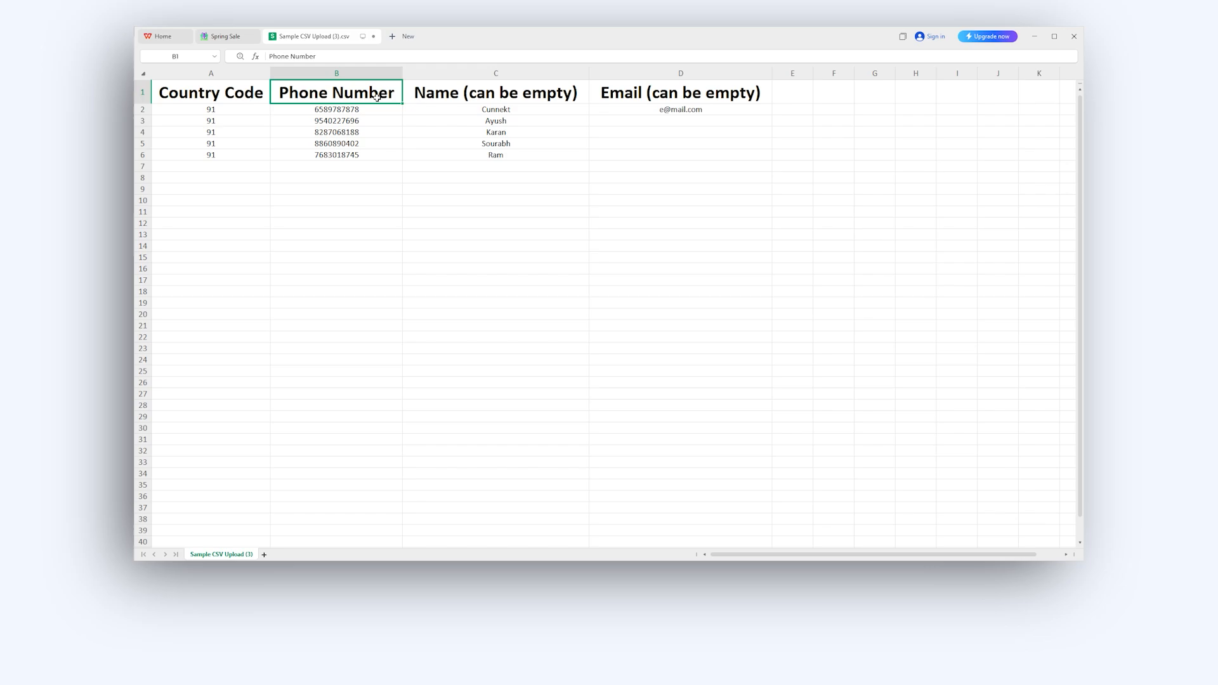
pyautogui.click(467, 99)
pyautogui.click(616, 93)
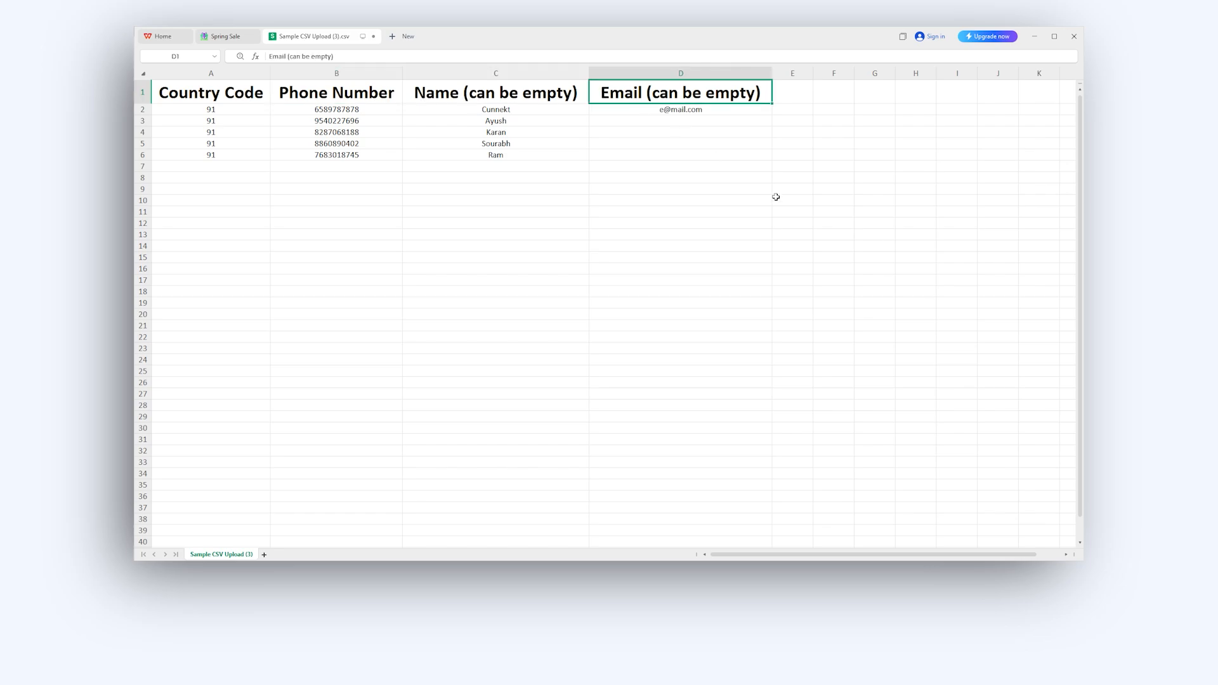
pyautogui.click(834, 229)
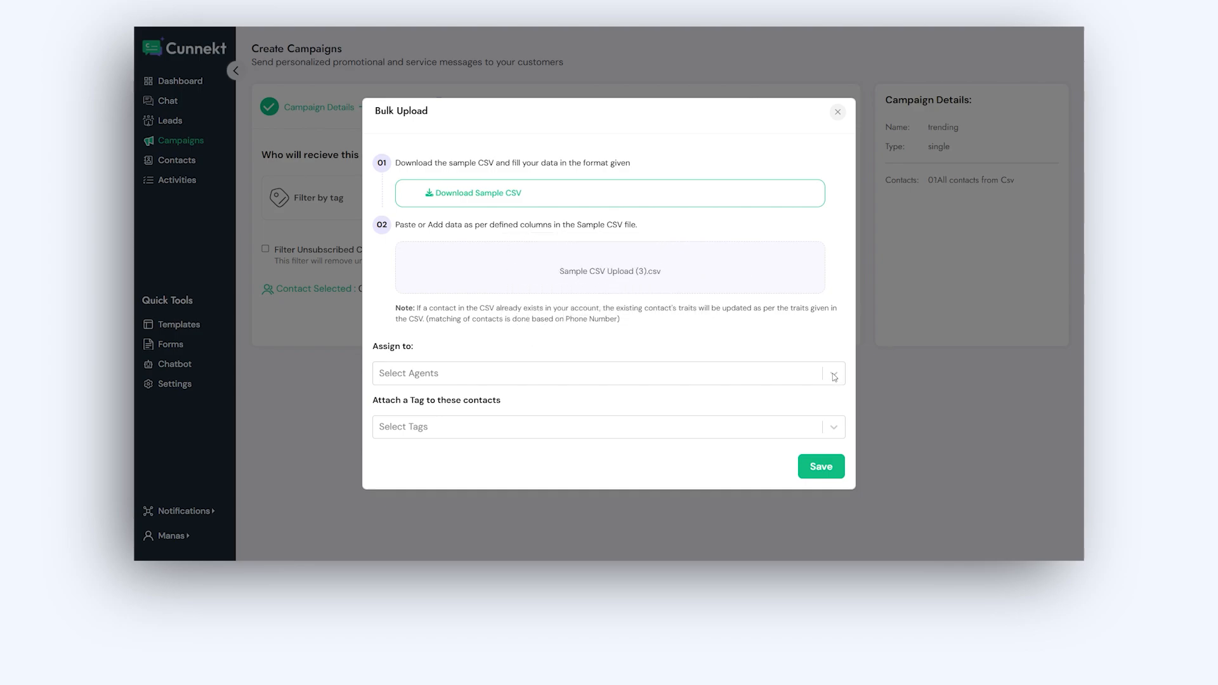
# Save the bulk upload of Sample CSV Upload (3).csv without an agent or tag, and confirm the column-to-attribute mapping
pyautogui.click(834, 375)
pyautogui.click(834, 375)
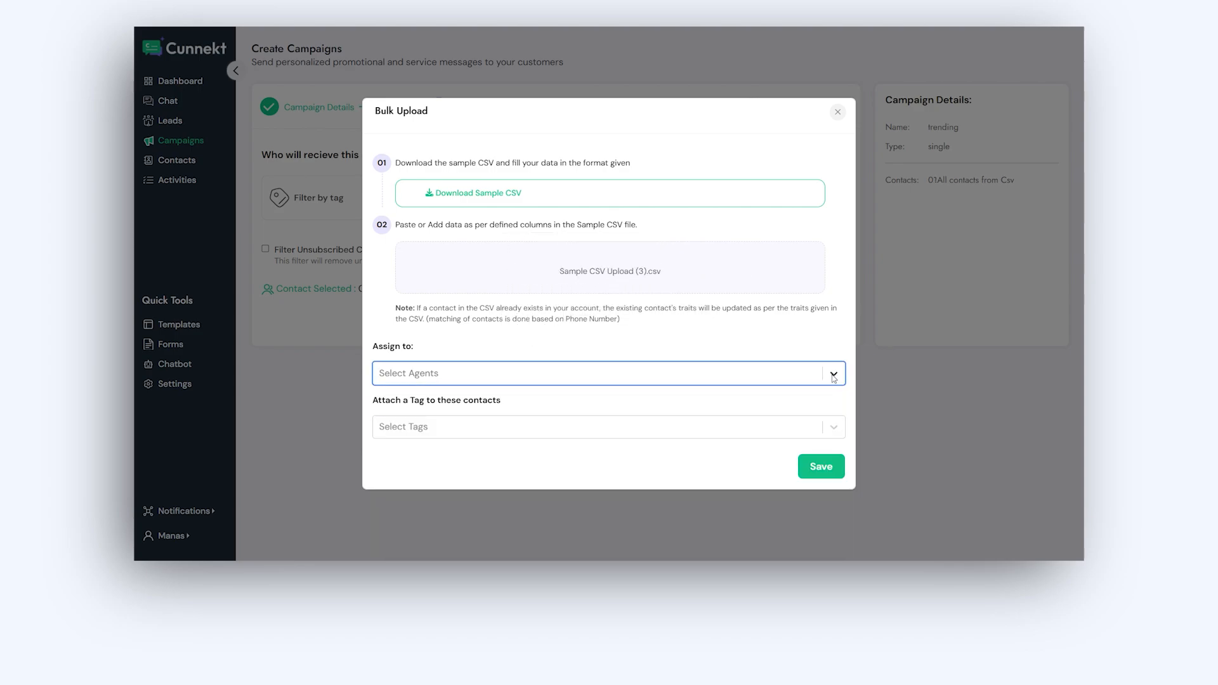
pyautogui.click(835, 426)
pyautogui.click(835, 426)
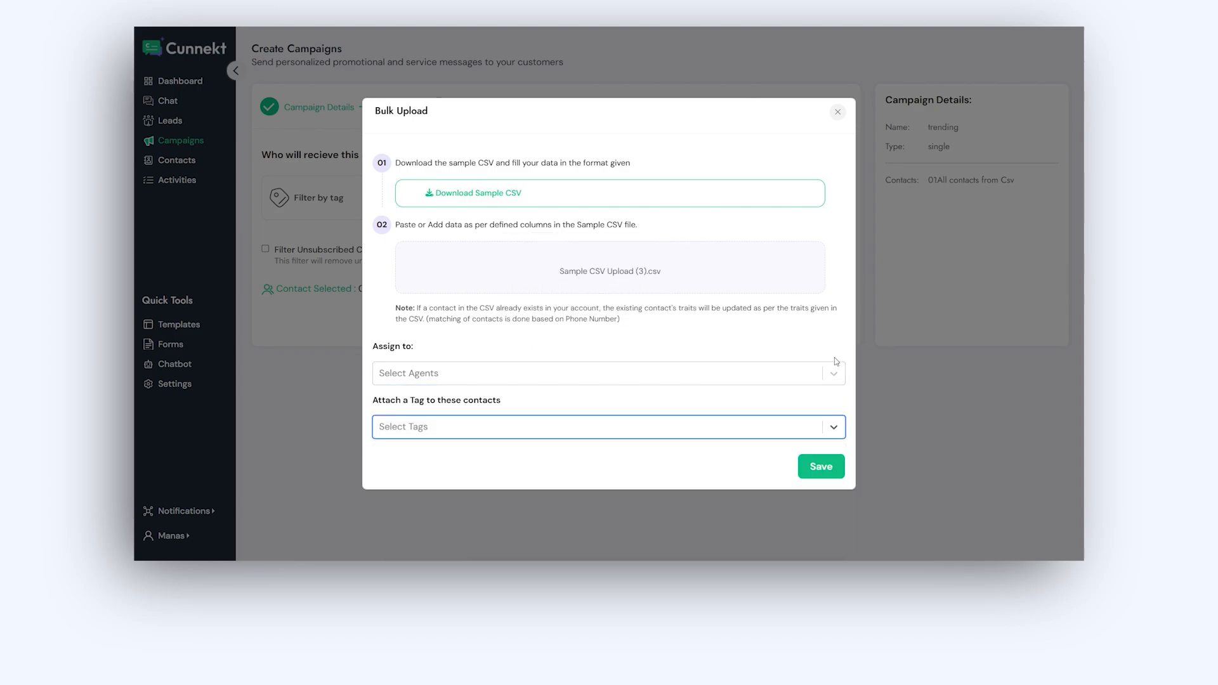
pyautogui.click(822, 467)
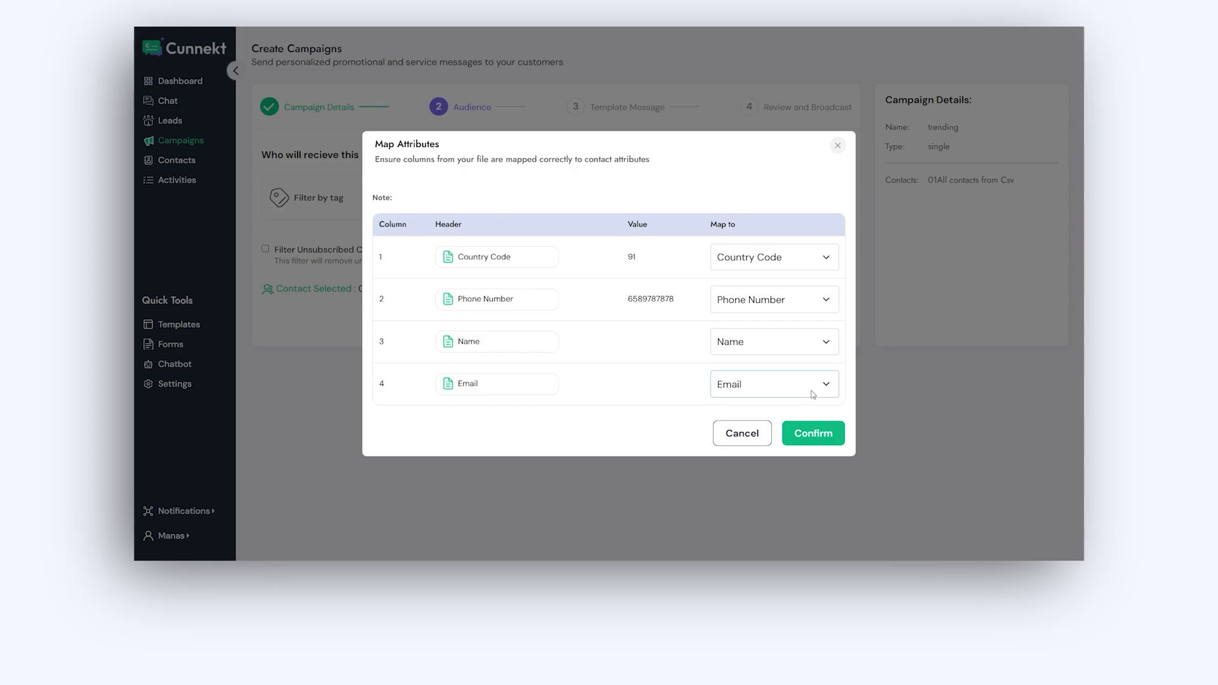
pyautogui.click(808, 434)
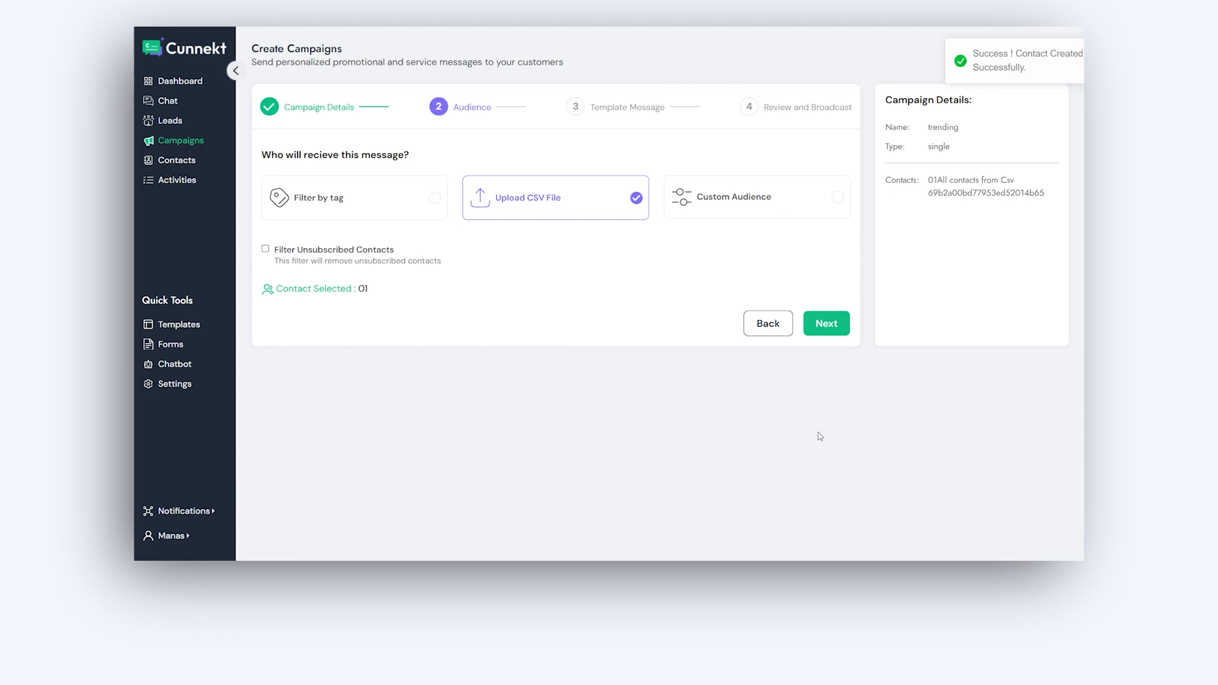
# Filter out unsubscribed contacts and choose the marketing order_confirmation template for the single message
pyautogui.click(265, 250)
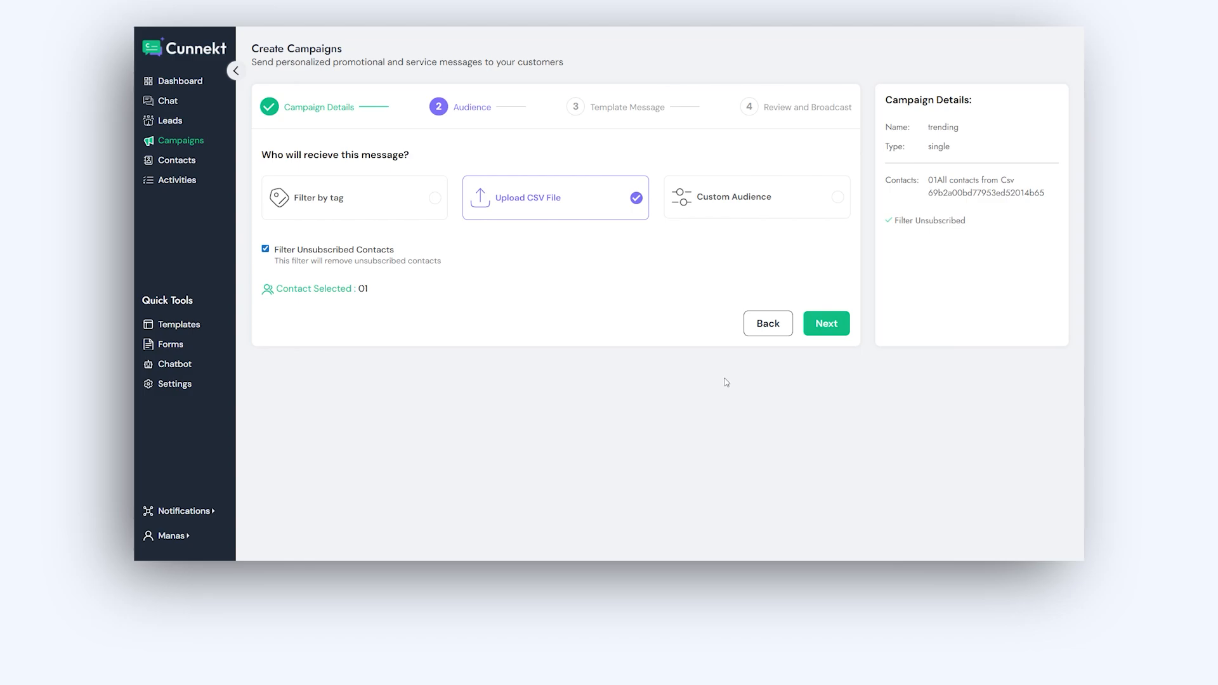
pyautogui.click(828, 331)
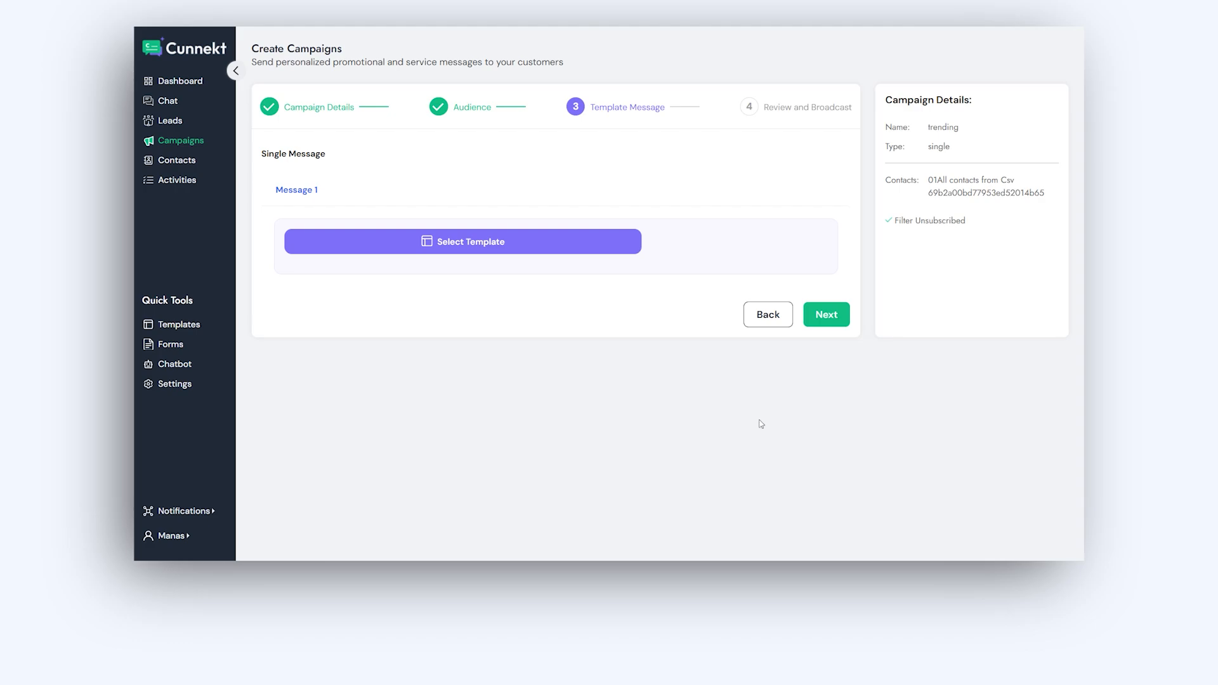
pyautogui.click(545, 253)
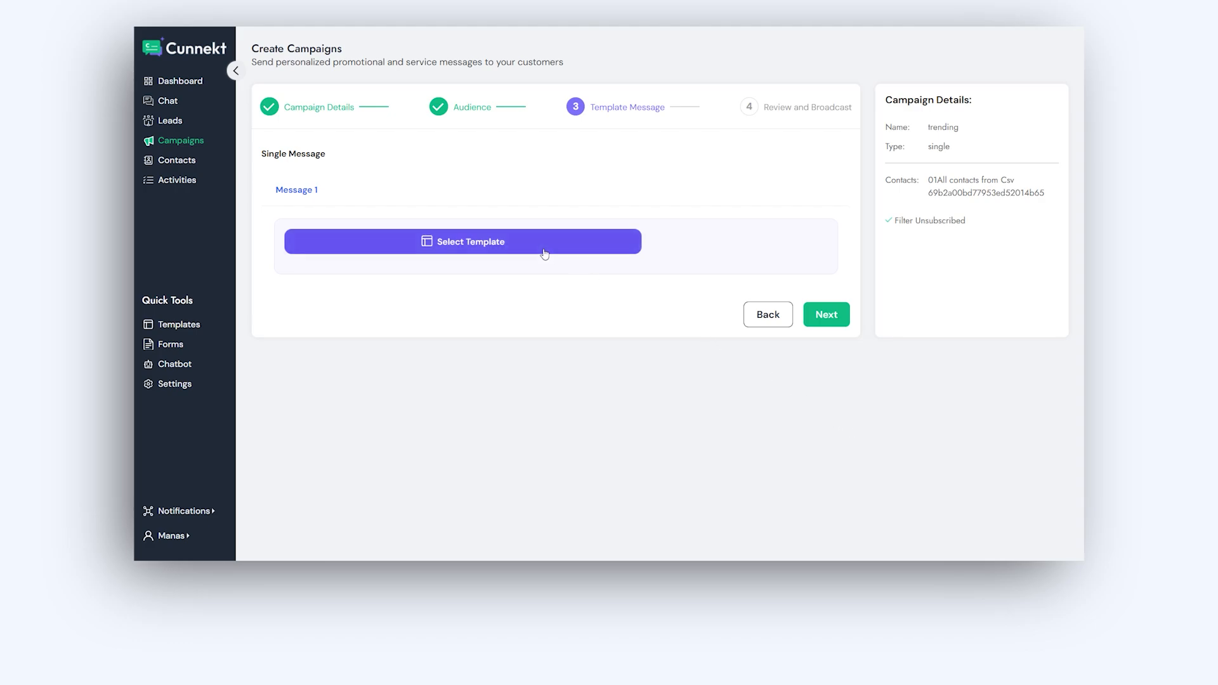
pyautogui.scroll(-10, 545, 253)
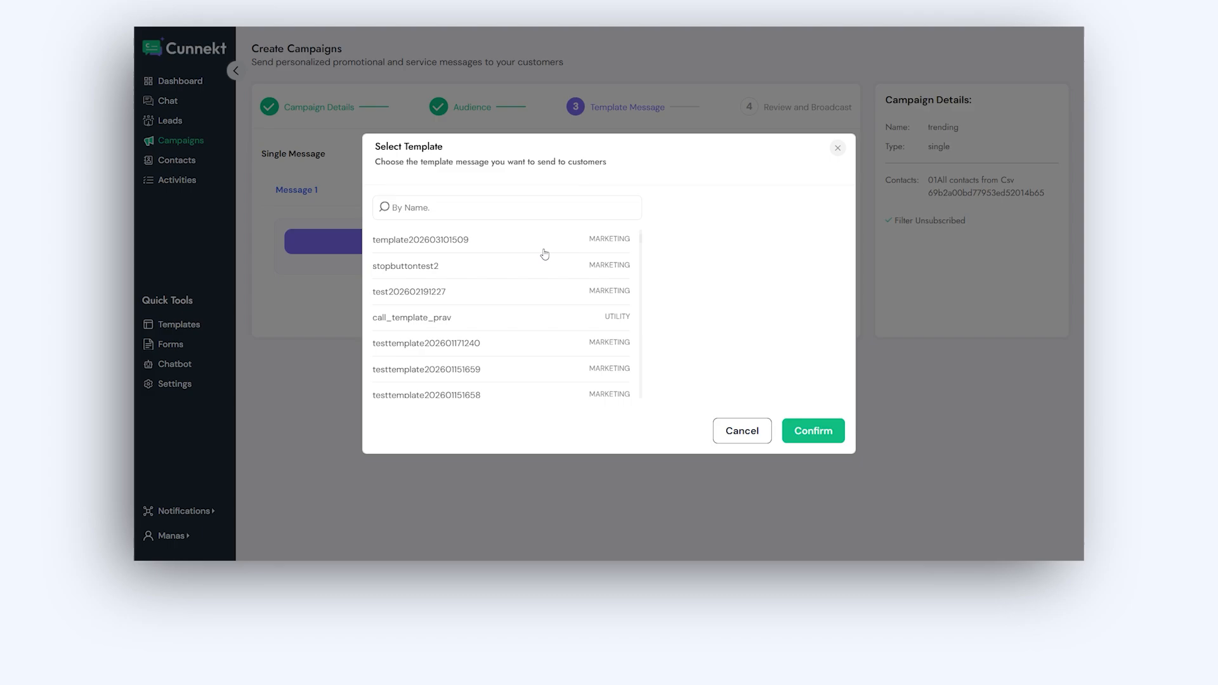
pyautogui.scroll(-2, 544, 254)
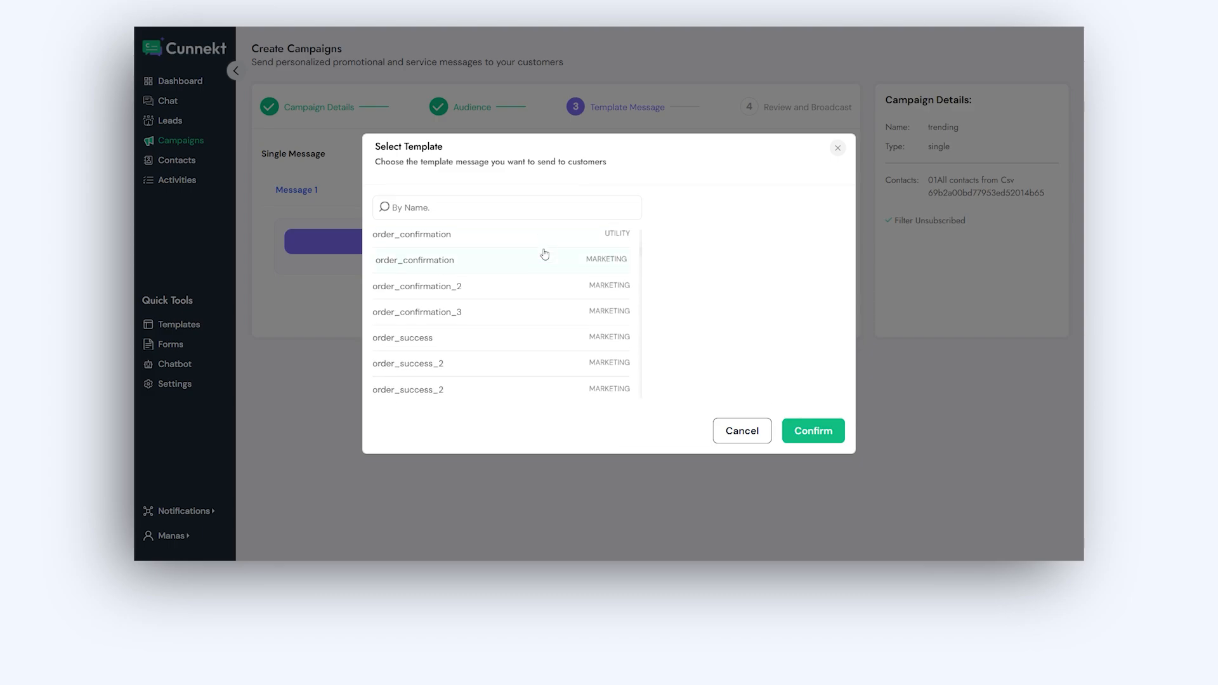
pyautogui.click(544, 254)
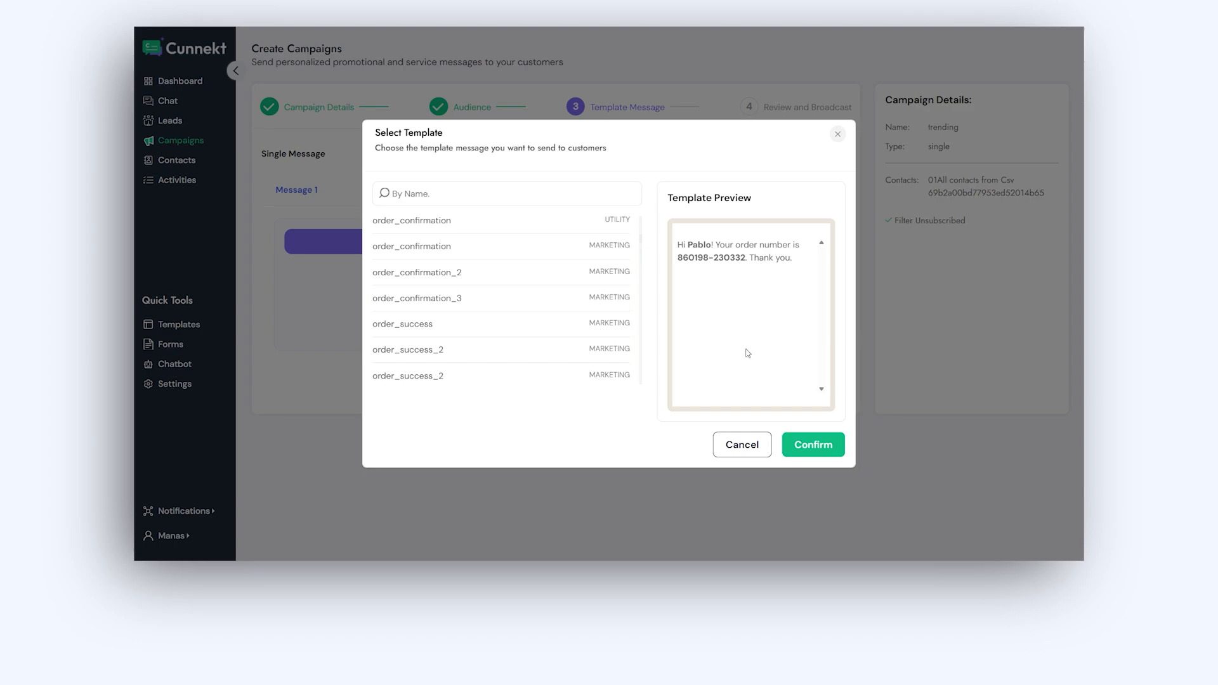
pyautogui.click(816, 452)
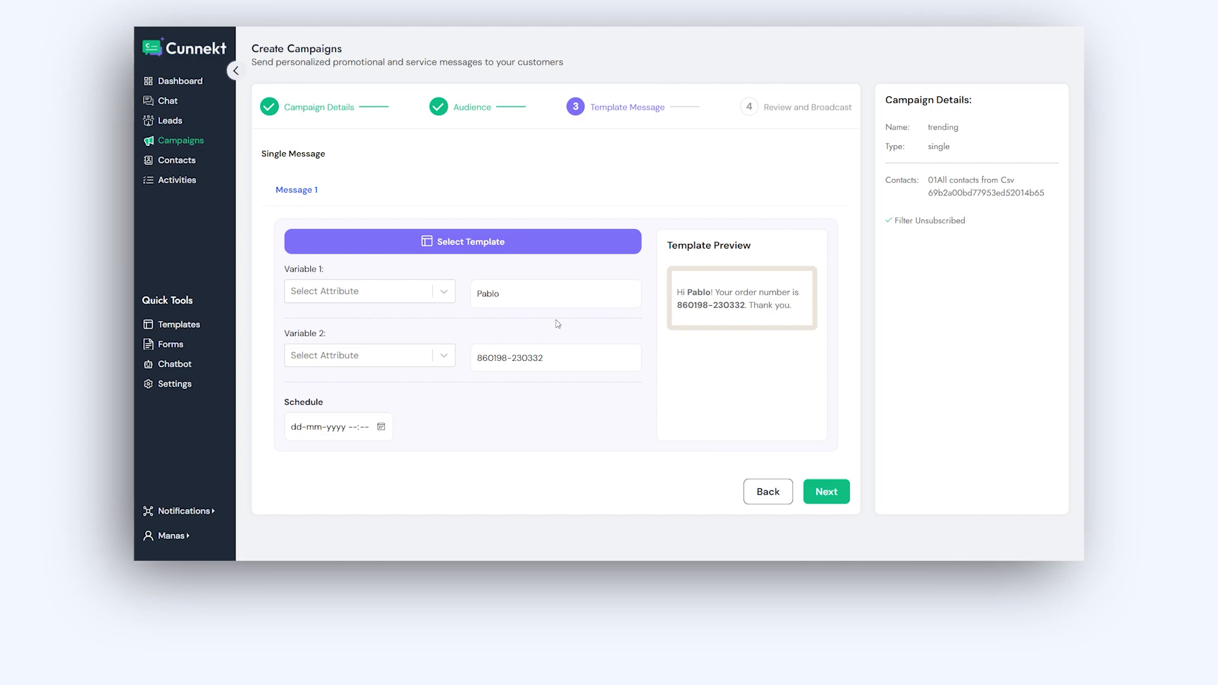
pyautogui.click(443, 291)
pyautogui.click(420, 342)
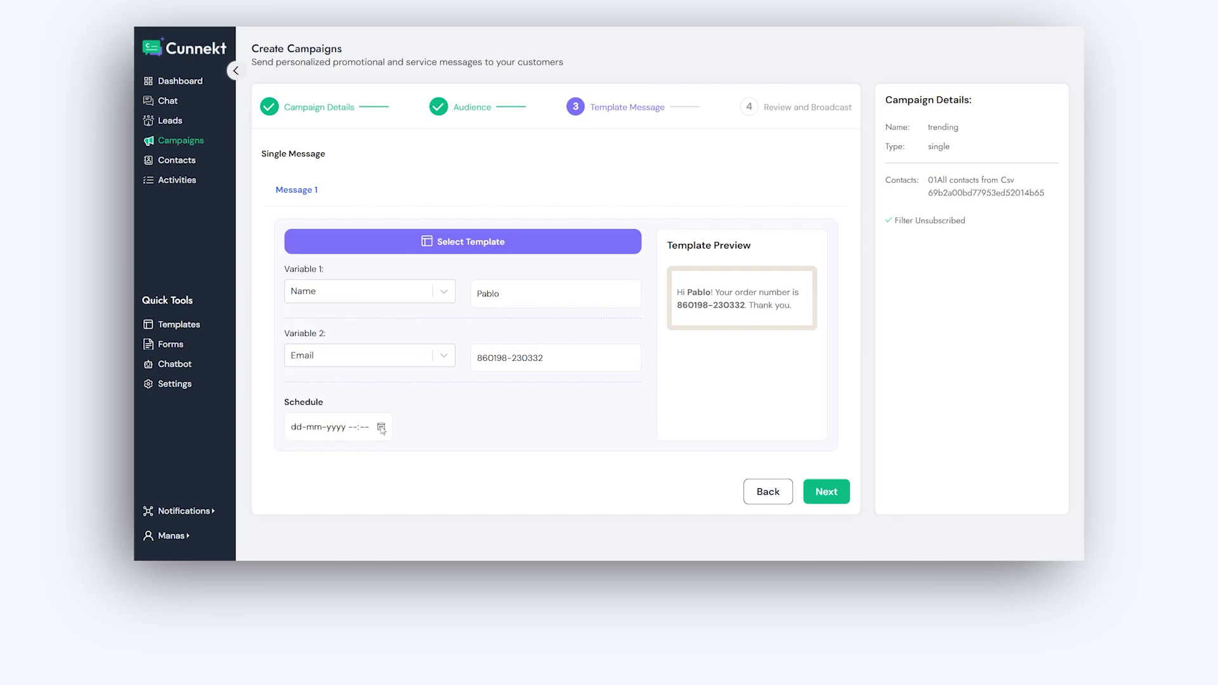
pyautogui.click(381, 427)
pyautogui.click(385, 333)
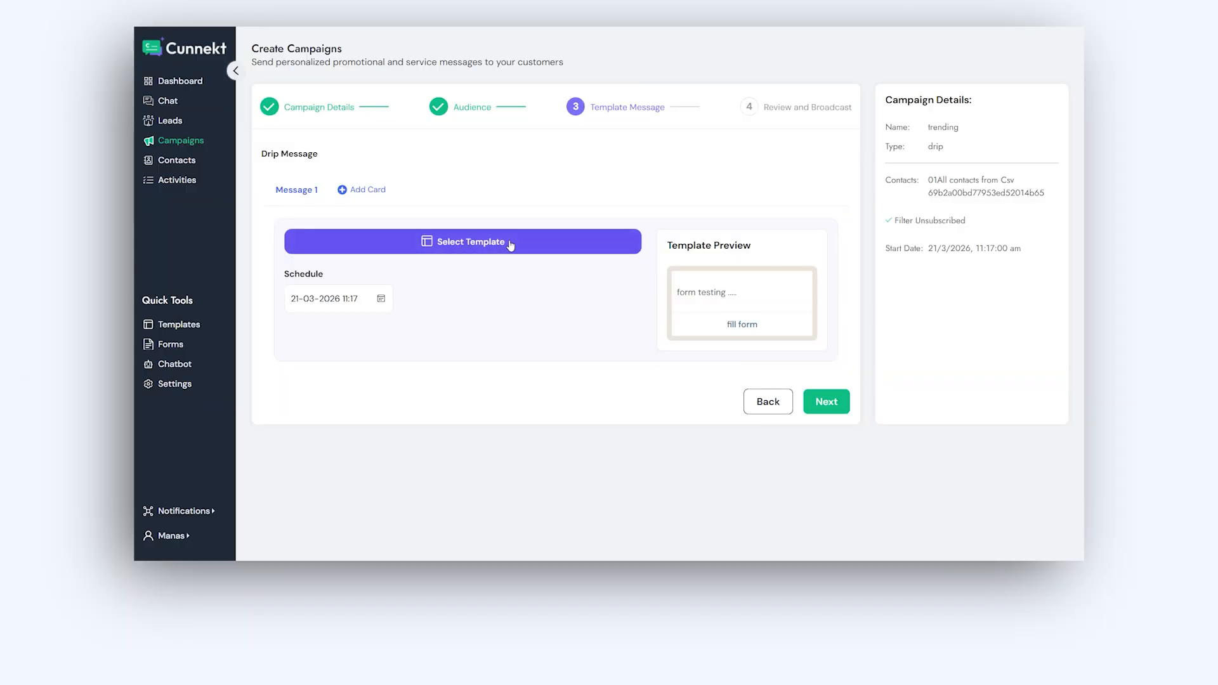
# Change the first drip message's template to the one reading "Hi User, This is test template"
pyautogui.click(511, 242)
pyautogui.scroll(-3, 511, 245)
pyautogui.scroll(1, 511, 246)
pyautogui.click(511, 245)
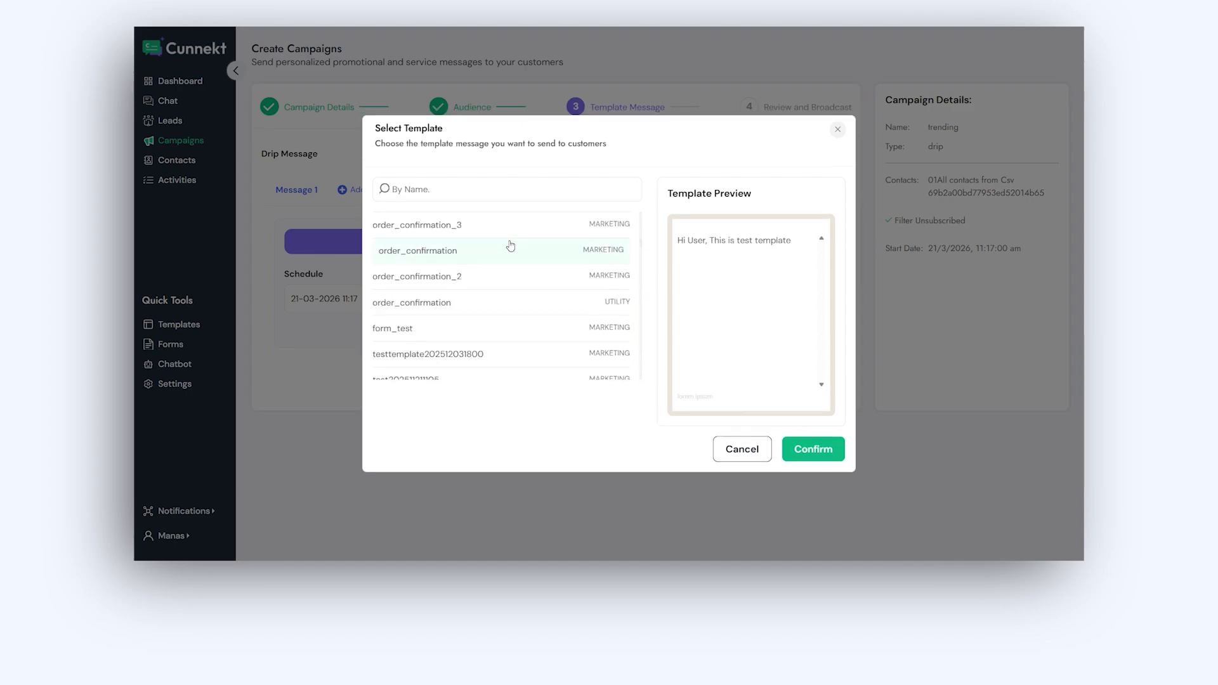
pyautogui.click(835, 462)
# Add a second message to the drip and assign it the template reading "Hi User, This is test template"
pyautogui.click(387, 188)
pyautogui.click(412, 245)
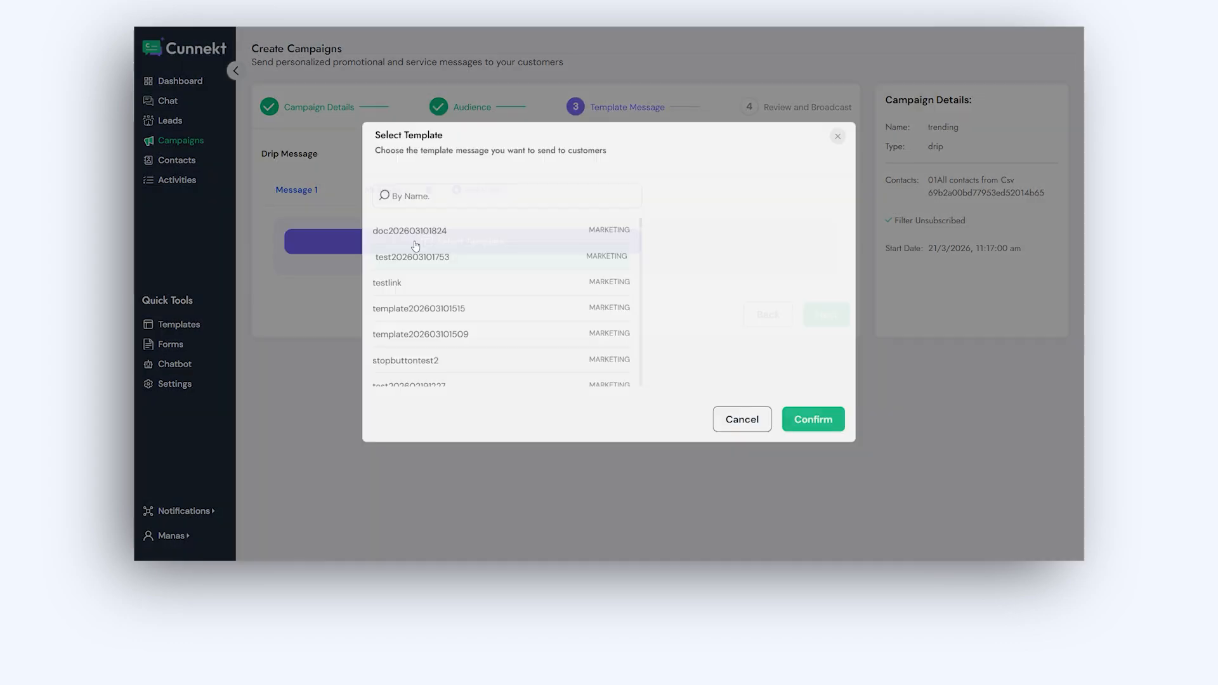
pyautogui.scroll(-10, 492, 343)
pyautogui.click(810, 449)
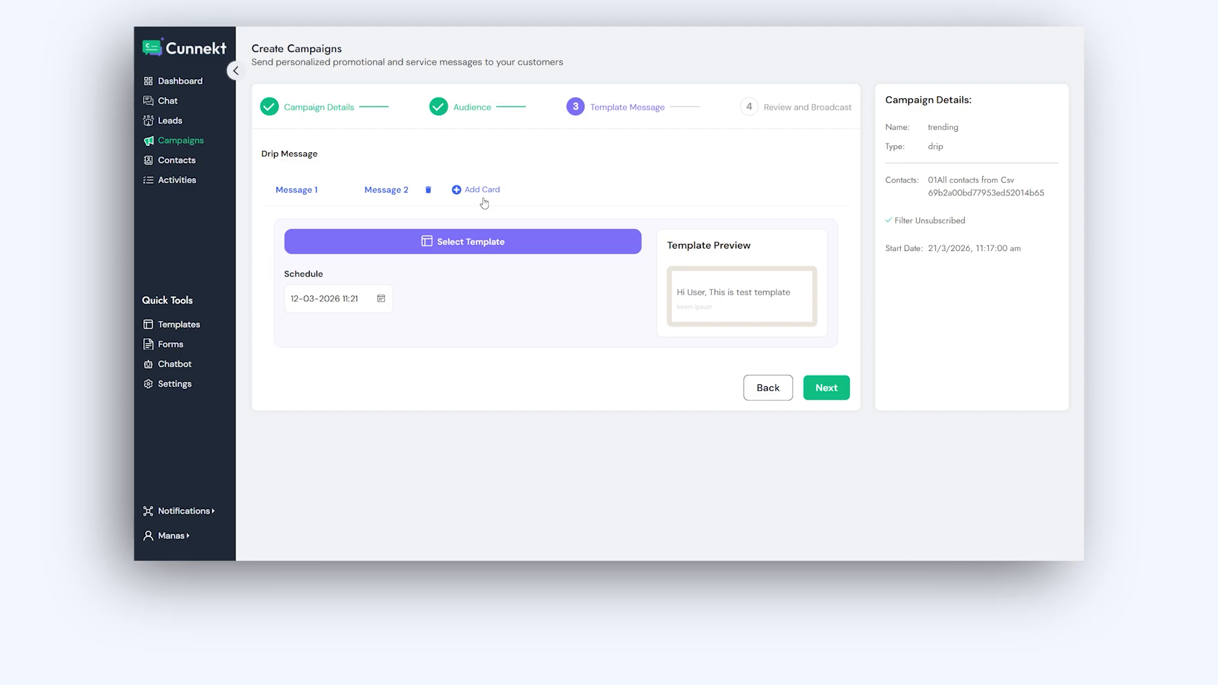
# Add a third drip message and assign it the marketing template form_test
pyautogui.click(482, 194)
pyautogui.click(494, 245)
pyautogui.scroll(5, 494, 245)
pyautogui.click(497, 257)
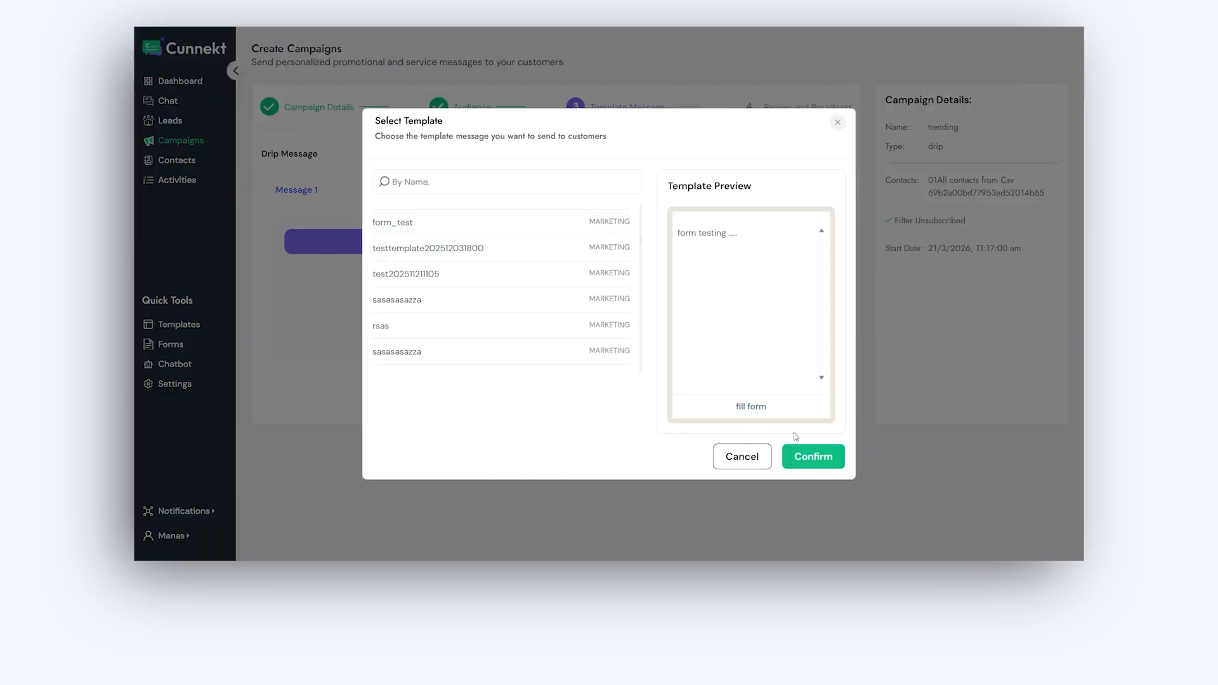
pyautogui.click(813, 457)
# Add a fourth drip message and assign it a template from the list
pyautogui.click(571, 189)
pyautogui.click(554, 237)
pyautogui.scroll(-5, 504, 295)
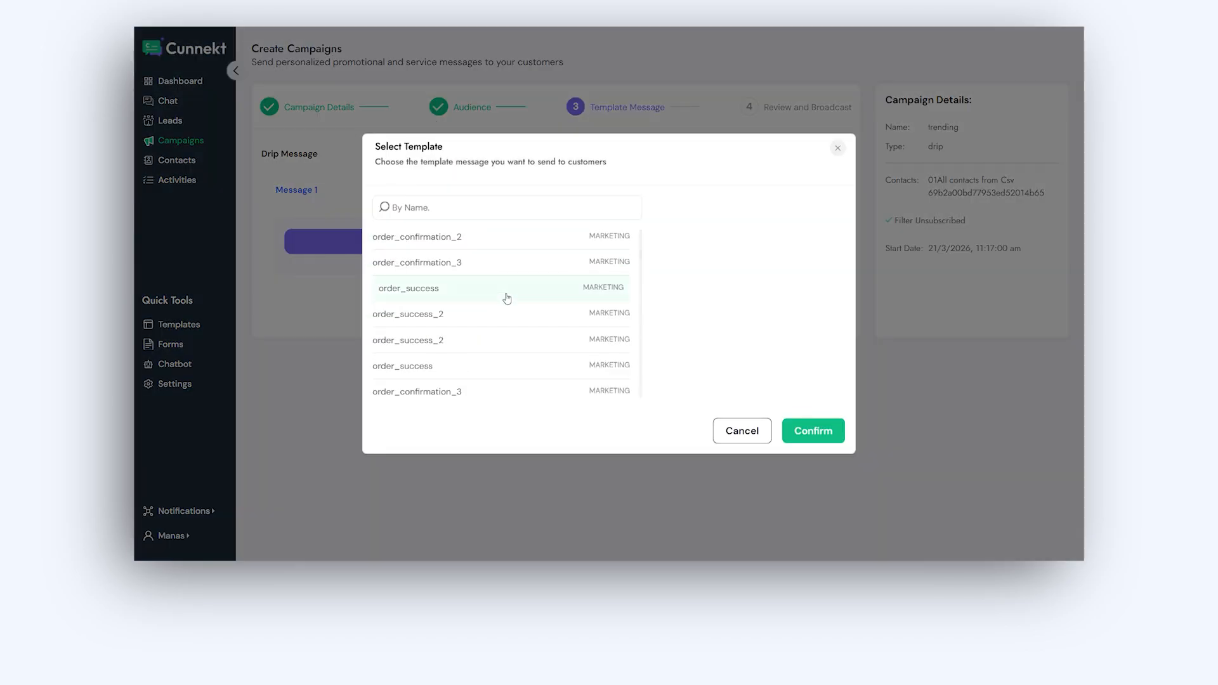
pyautogui.click(506, 316)
pyautogui.scroll(3, 498, 282)
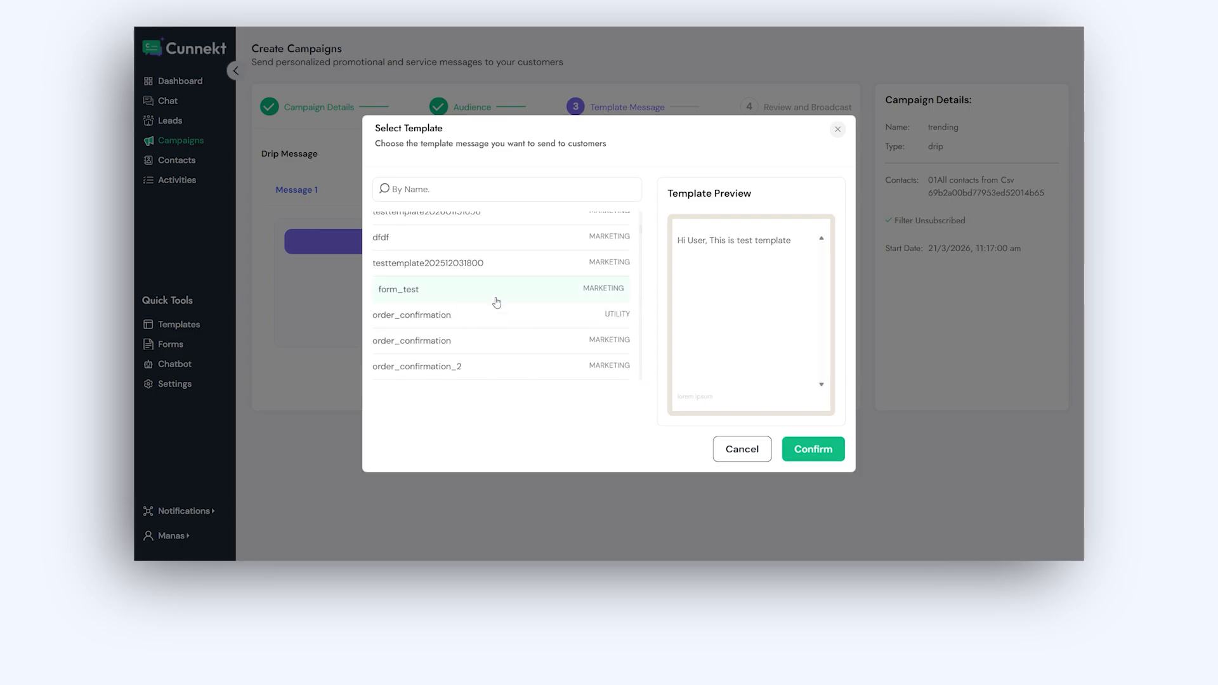
pyautogui.click(498, 319)
pyautogui.click(823, 456)
# Add a fifth drip message and assign it the two-variable template that greets the customer and states the order number
pyautogui.click(699, 188)
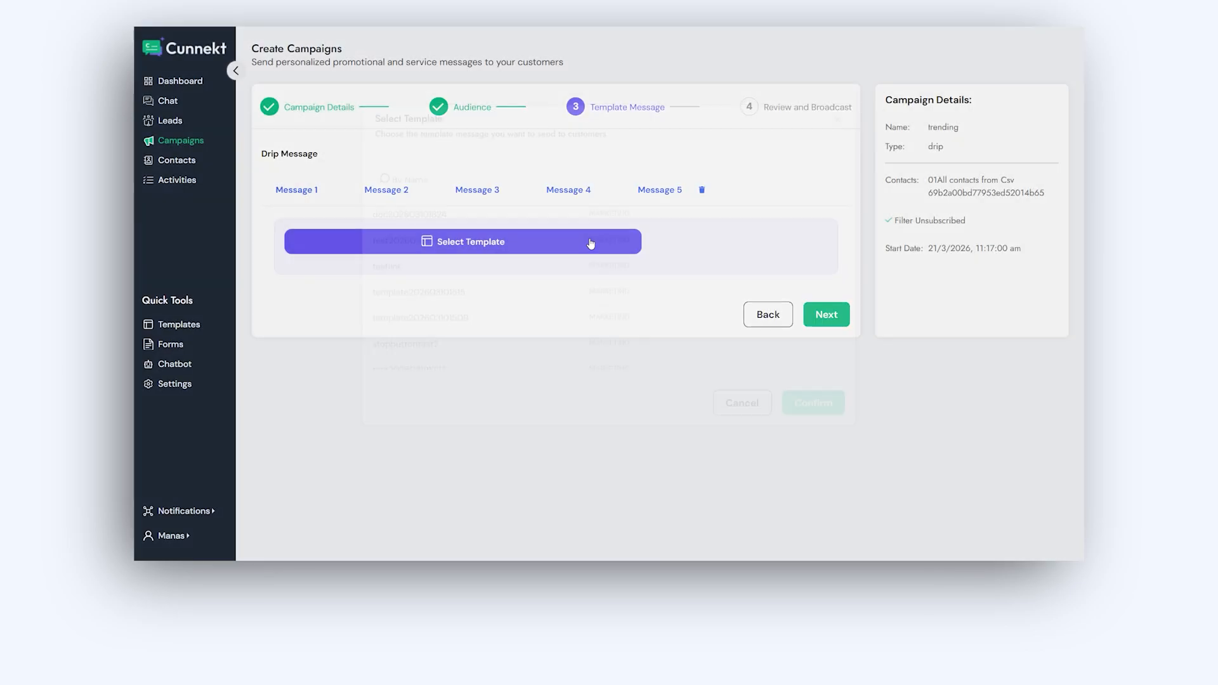
pyautogui.click(587, 242)
pyautogui.click(559, 280)
pyautogui.click(815, 437)
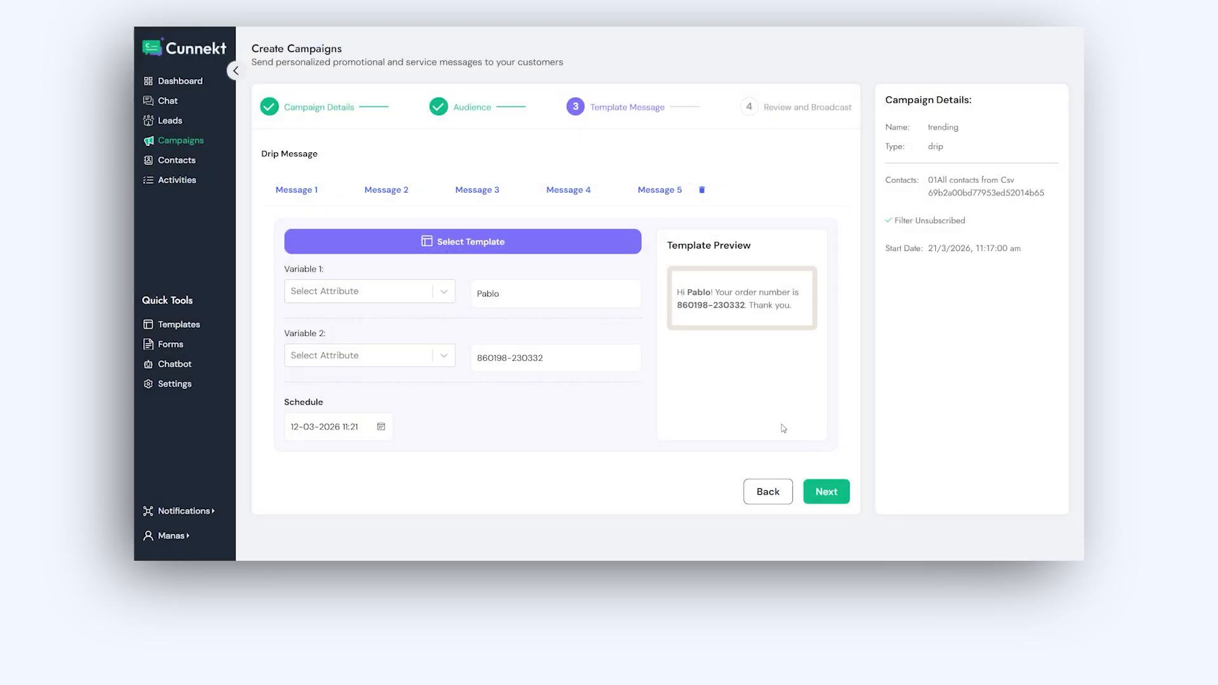
# Look through the attribute choices for variables 1 and 2 and the schedule picker of the fifth message
pyautogui.click(447, 297)
pyautogui.click(444, 292)
pyautogui.click(444, 355)
pyautogui.click(446, 360)
pyautogui.click(381, 430)
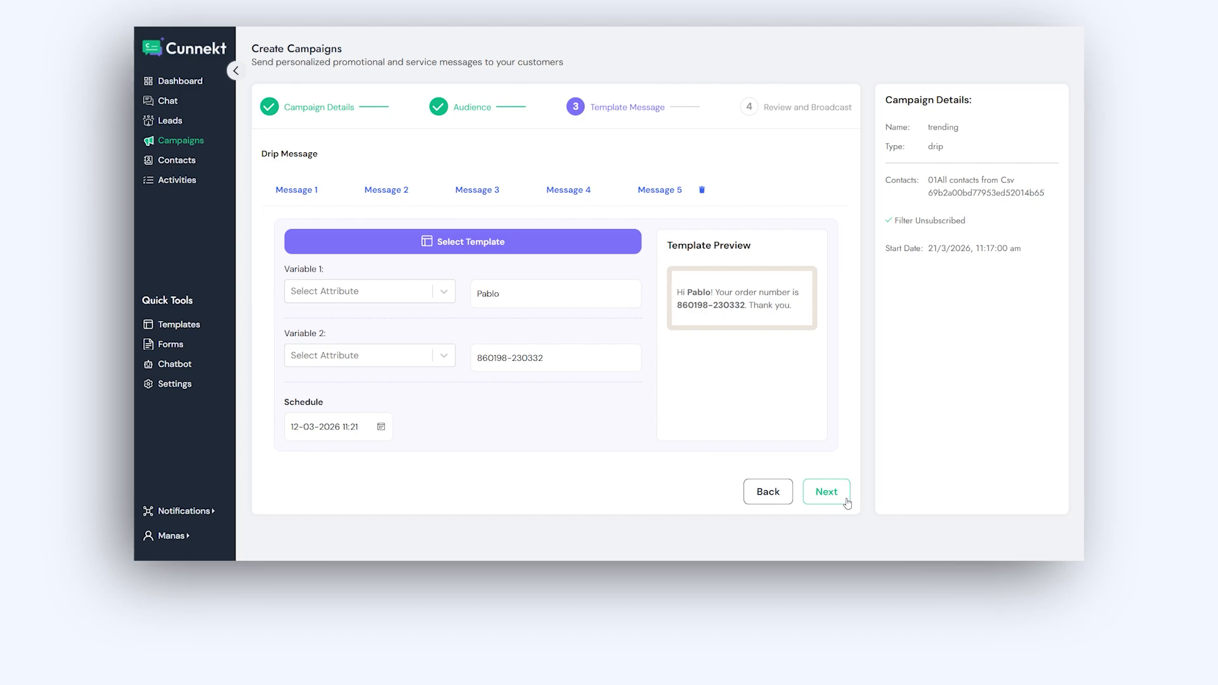
# Continue from the template messages to the campaign review and publish the campaign
pyautogui.click(826, 492)
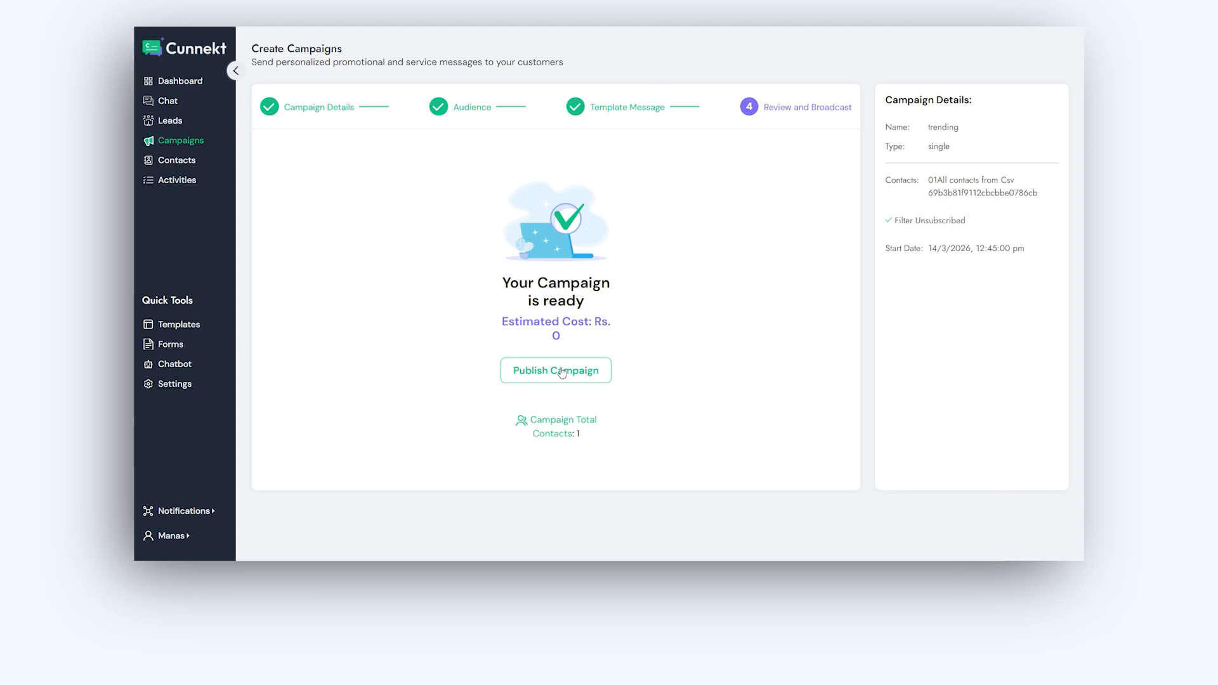
pyautogui.click(561, 373)
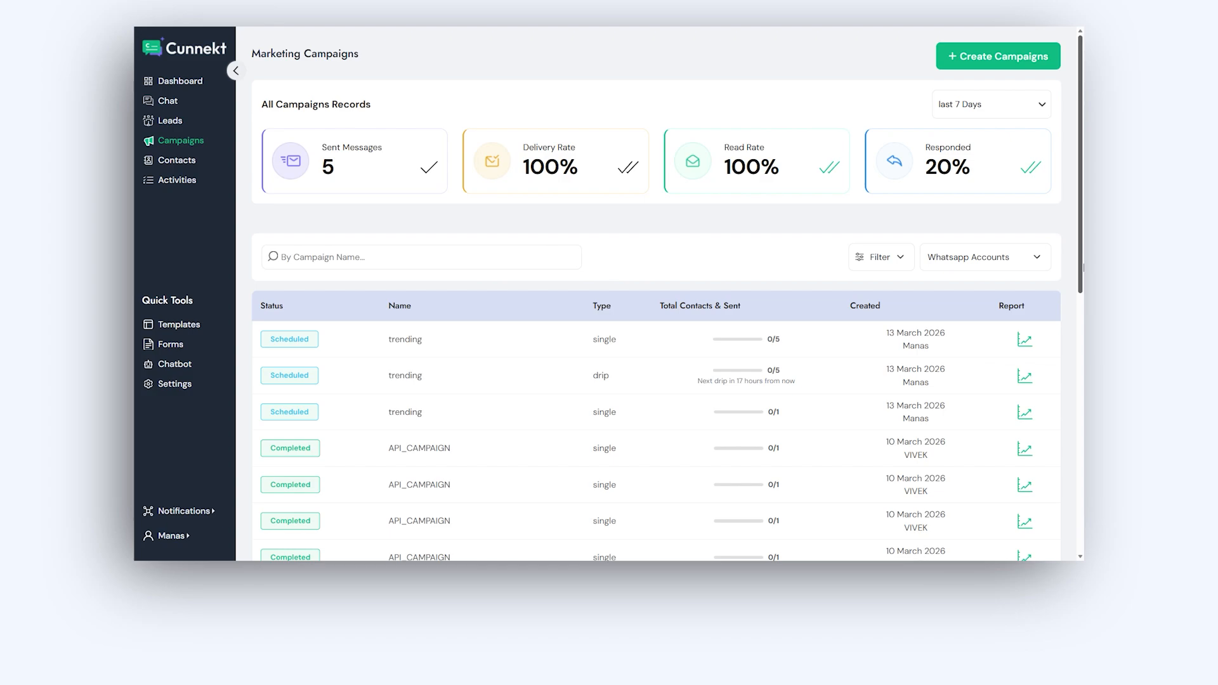
# Open the first trending single campaign's report and examine its sent, delivered and read contacts and the available bulk actions
pyautogui.click(1033, 345)
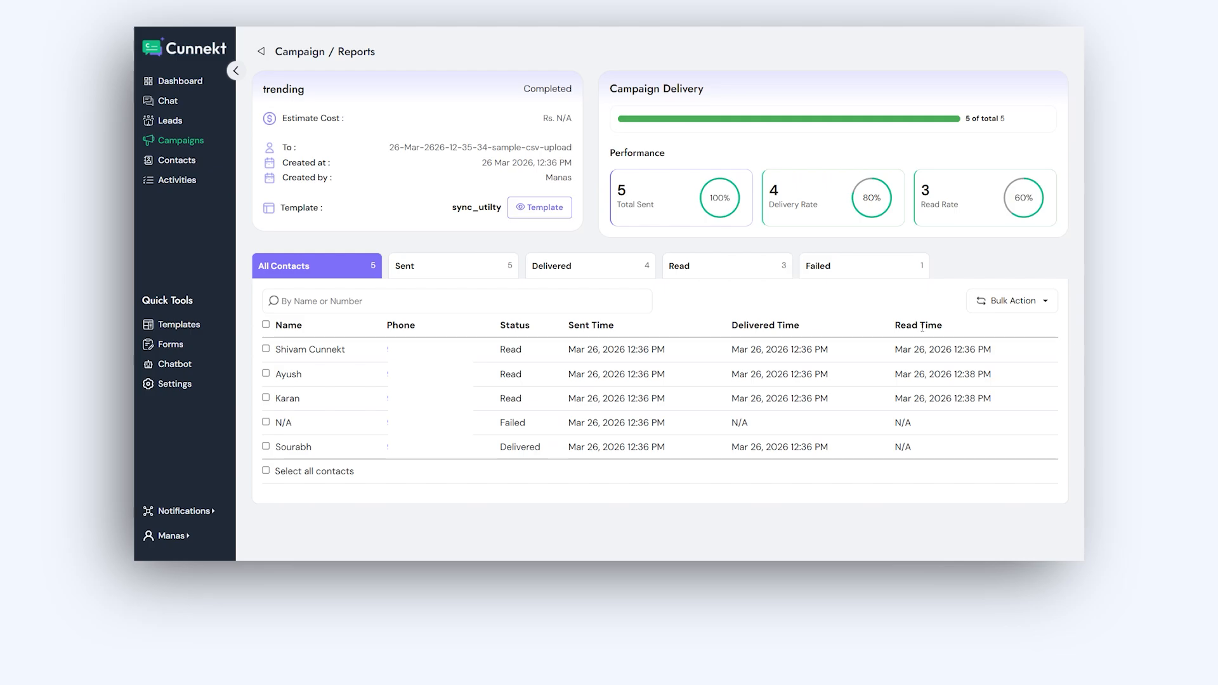
pyautogui.click(489, 274)
pyautogui.click(575, 274)
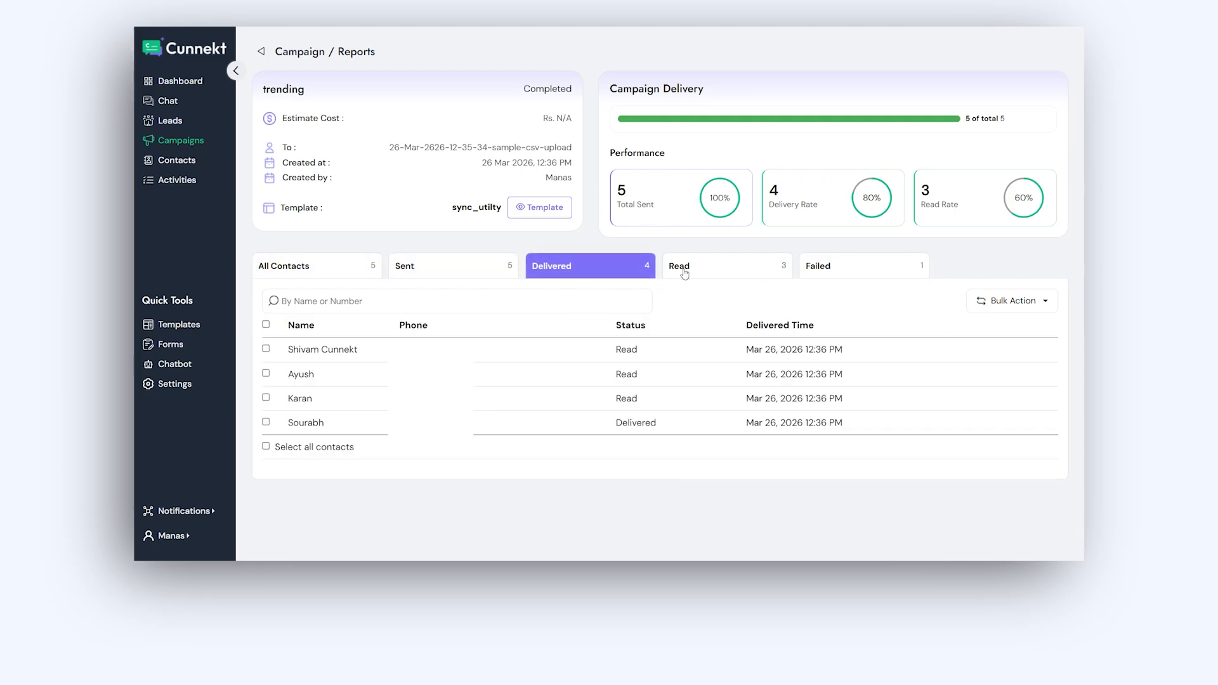
pyautogui.click(684, 273)
pyautogui.click(349, 277)
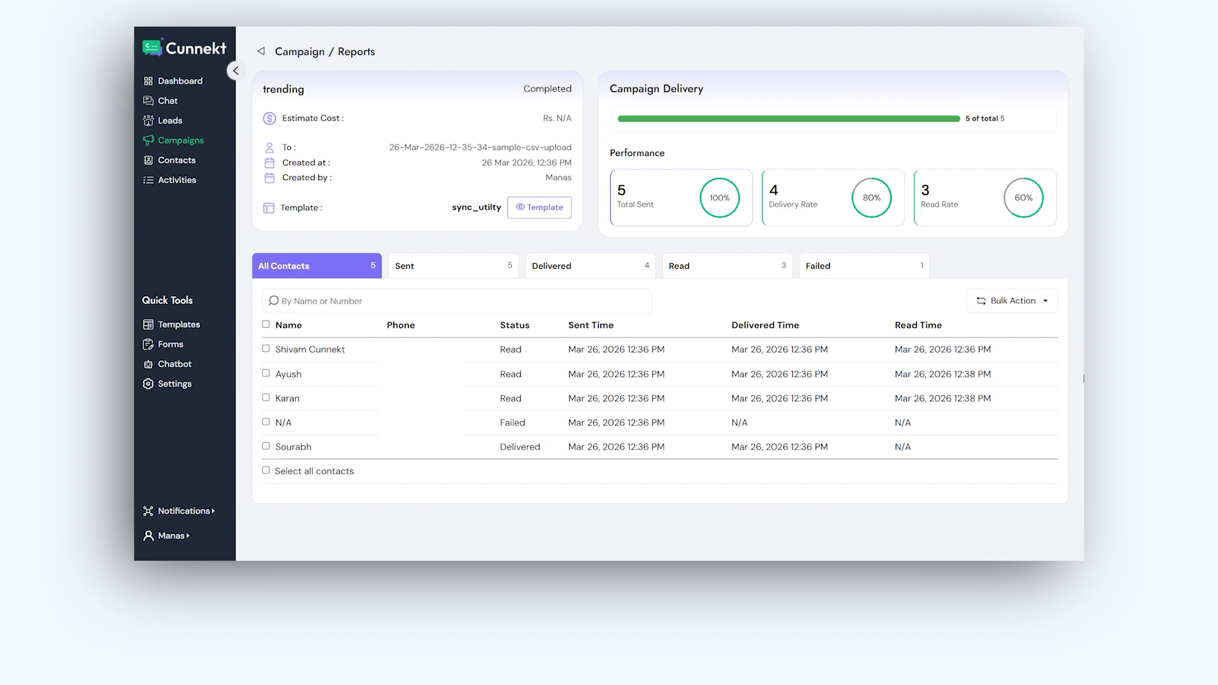
pyautogui.click(1041, 304)
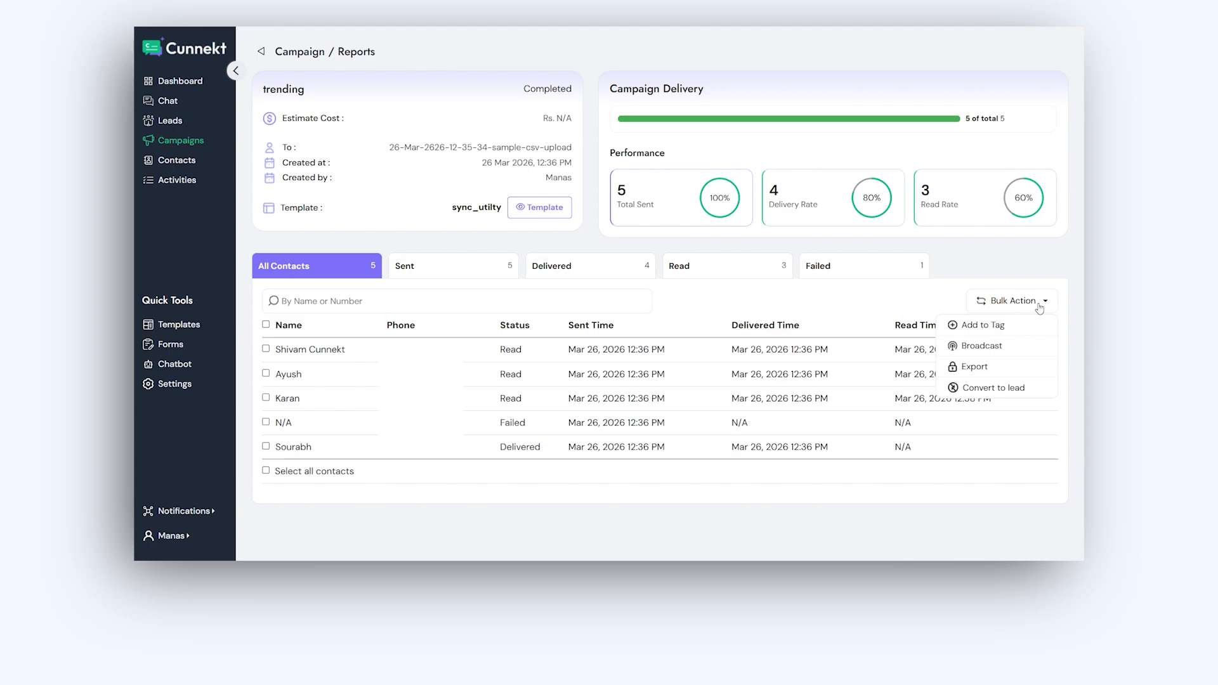
pyautogui.click(1041, 308)
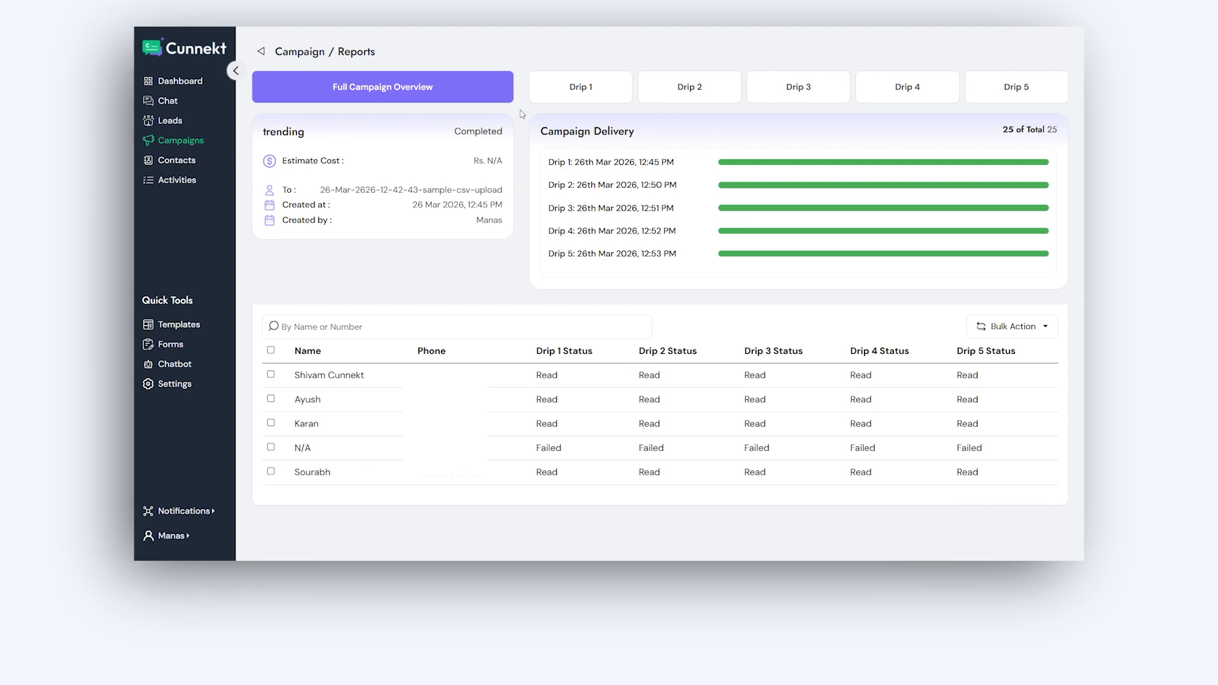
# Examine the delivery reports of Drip 1 through Drip 4 in the trending drip campaign and the available bulk actions
pyautogui.click(572, 100)
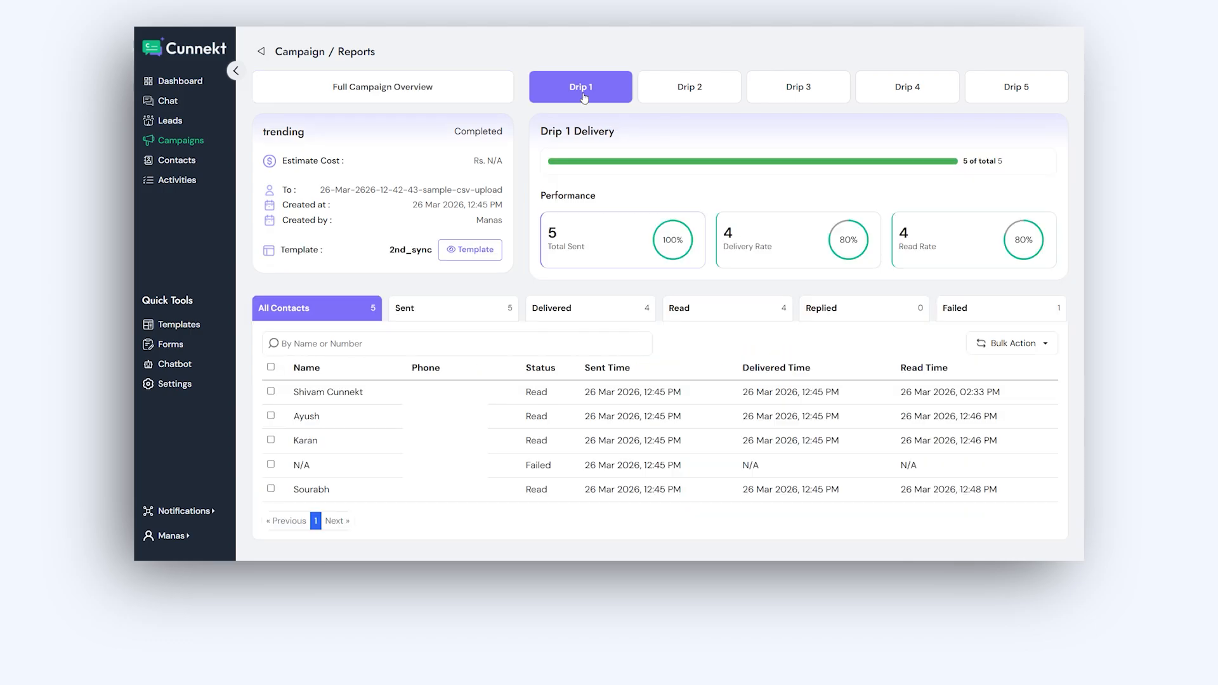
pyautogui.click(677, 97)
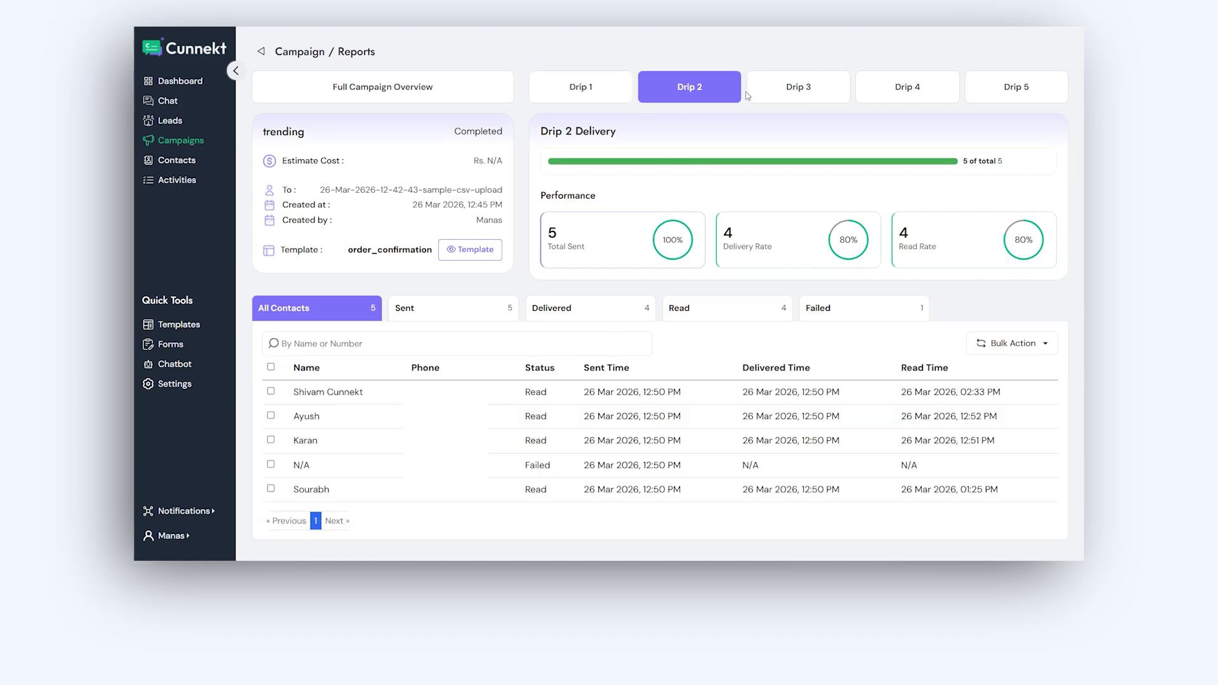
pyautogui.click(792, 94)
pyautogui.click(900, 95)
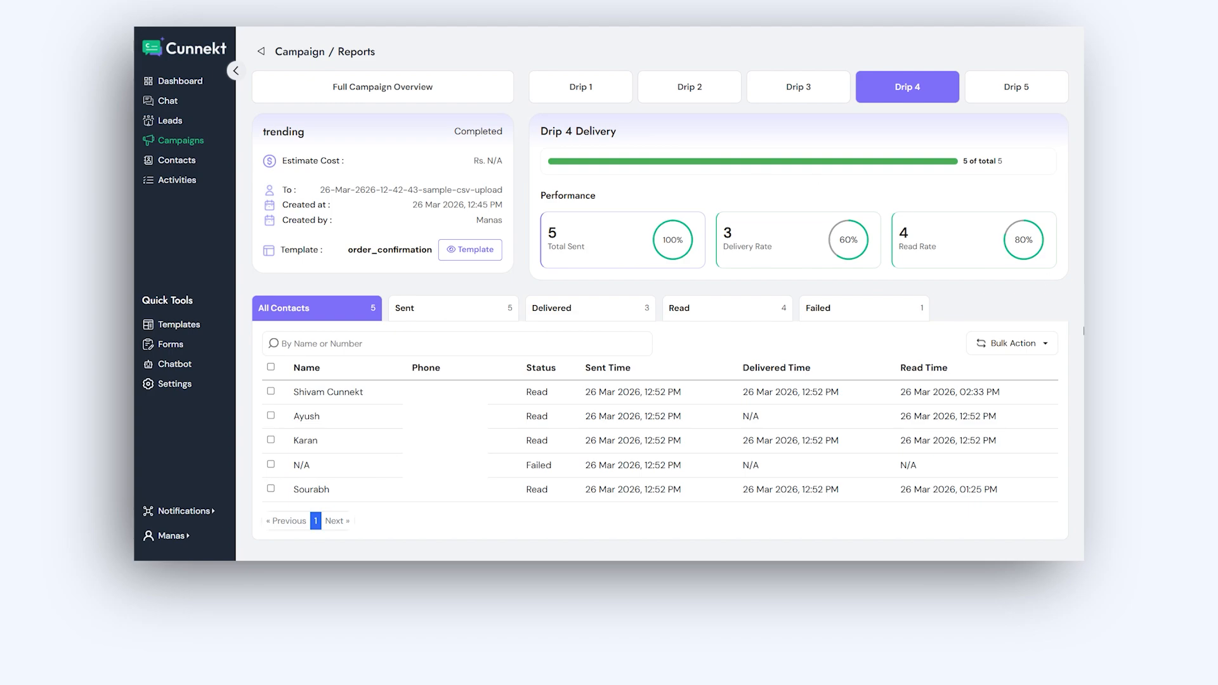
pyautogui.click(1044, 343)
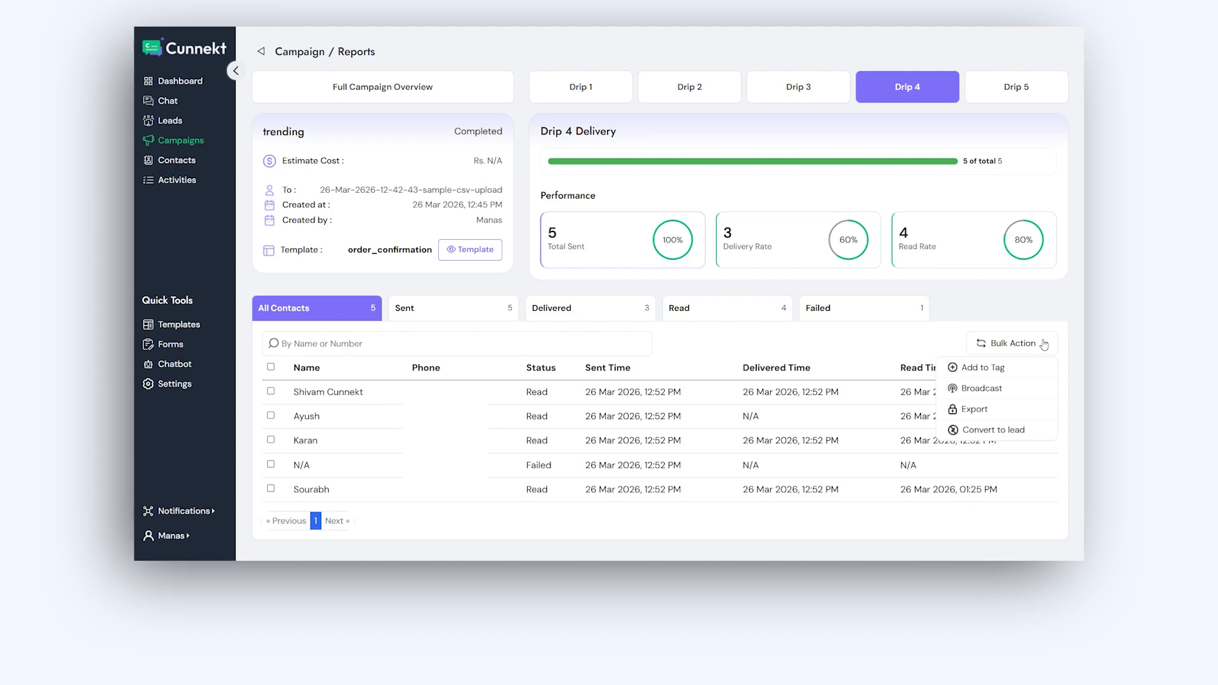
pyautogui.click(1044, 344)
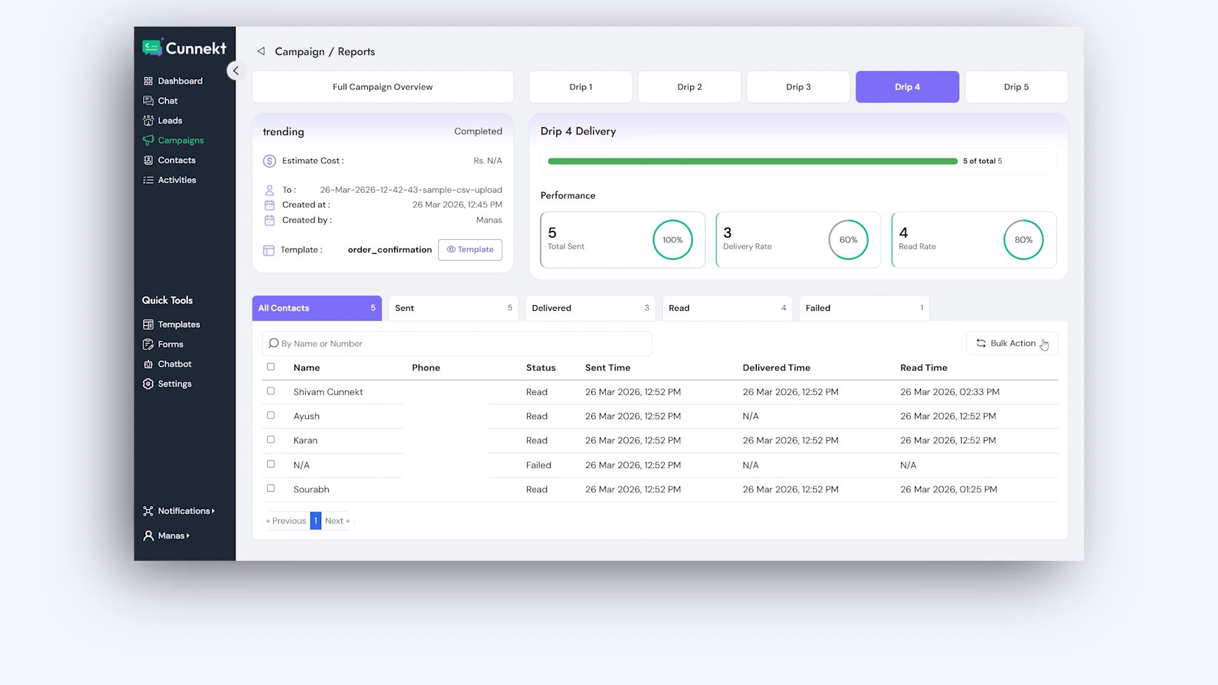